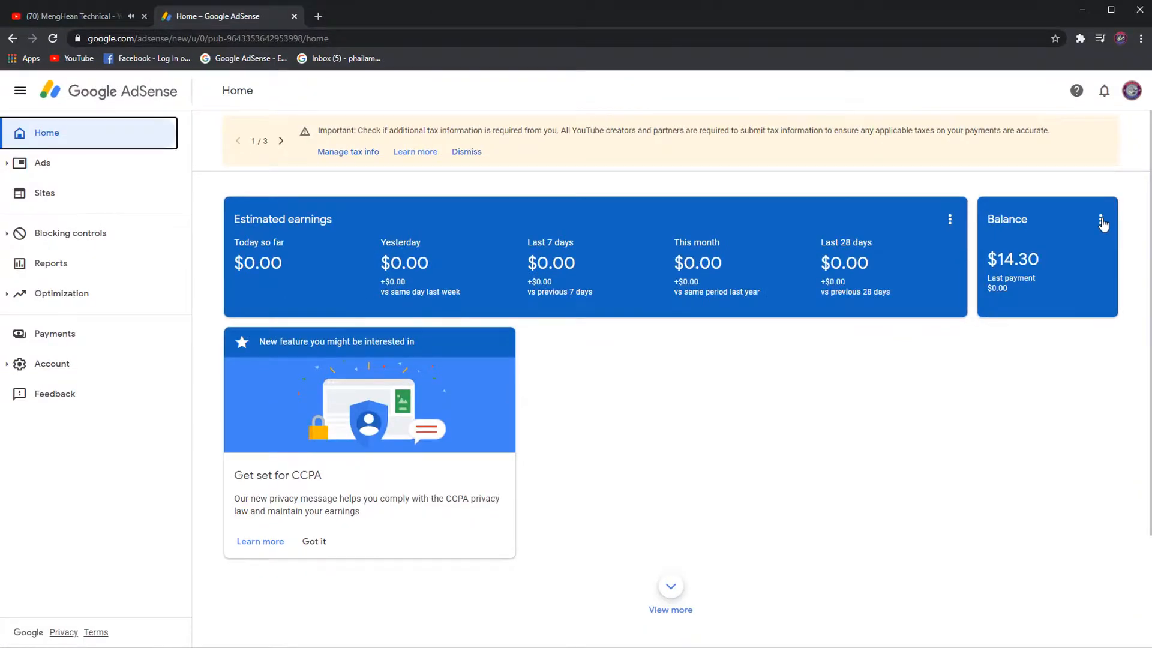
Open Payments from the Balance card's menu, then go to the Manage tax info page.
click(1056, 217)
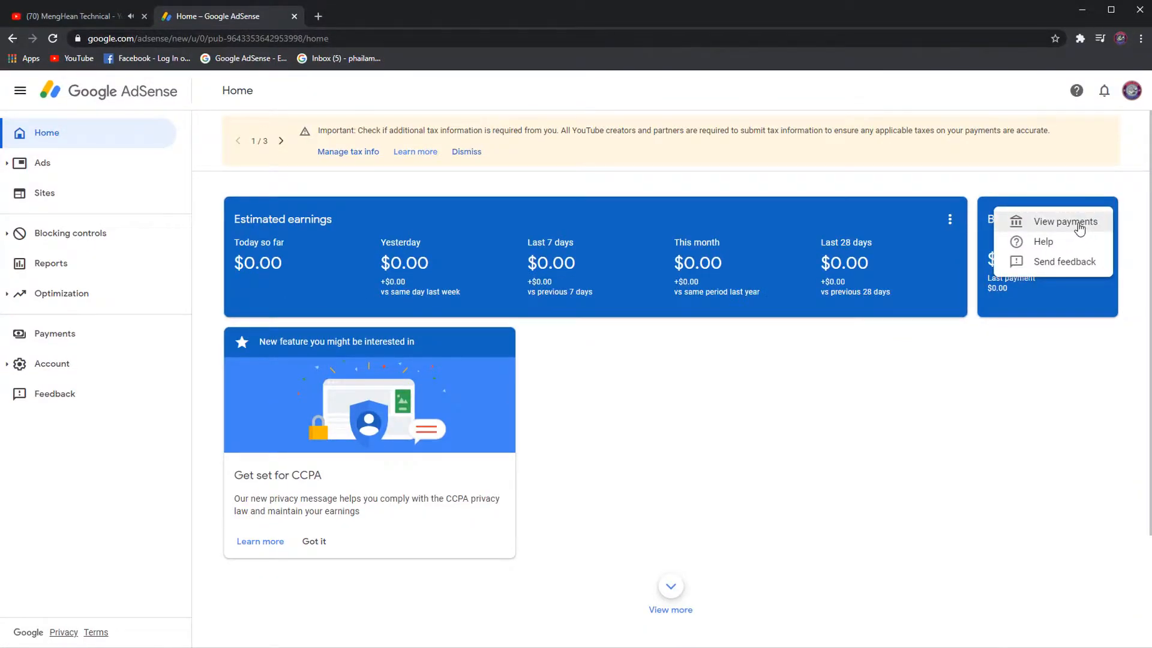
click(1078, 223)
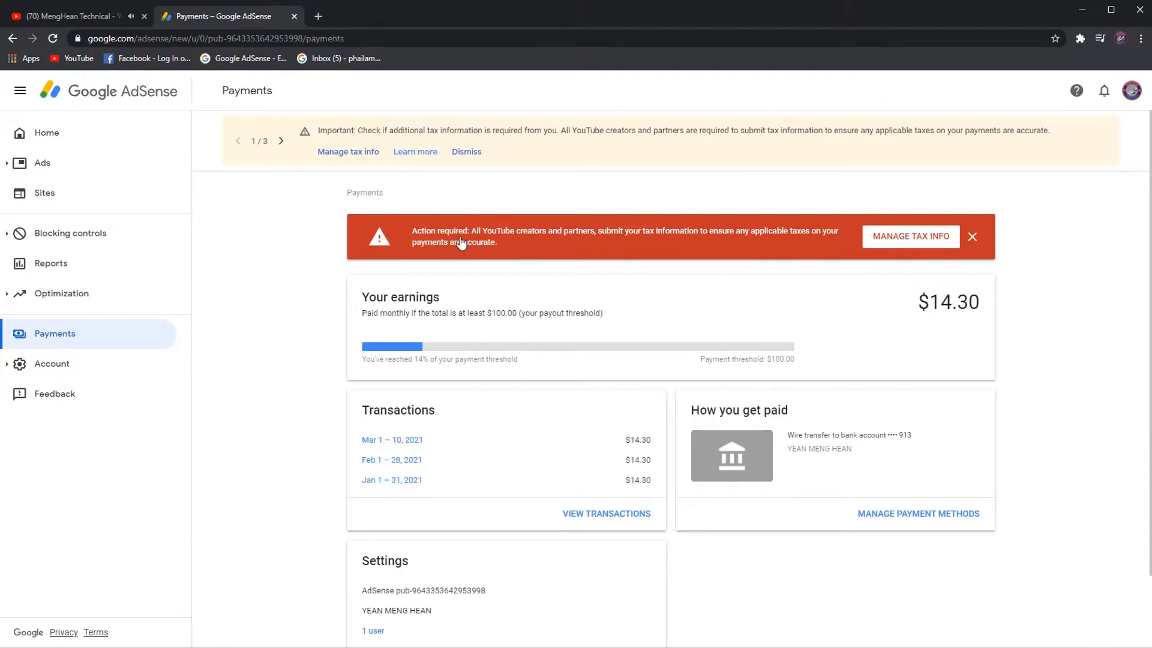
click(333, 152)
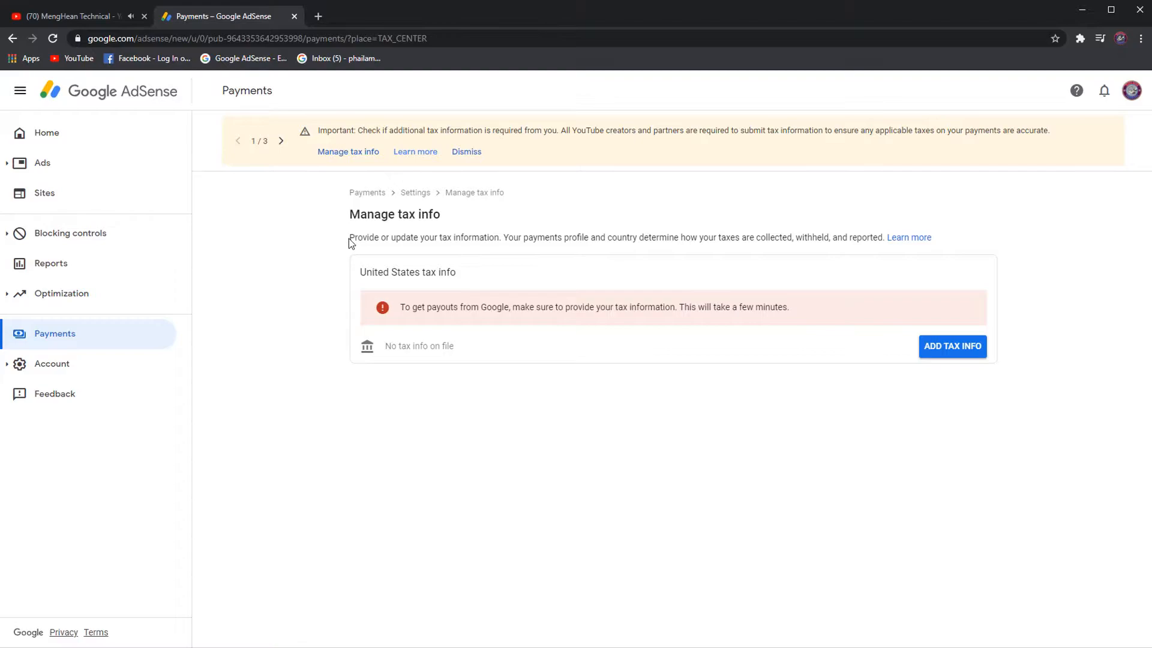
Highlight the tax info description sentence on the Manage tax info page, then clear the selection.
drag(352, 237, 886, 239)
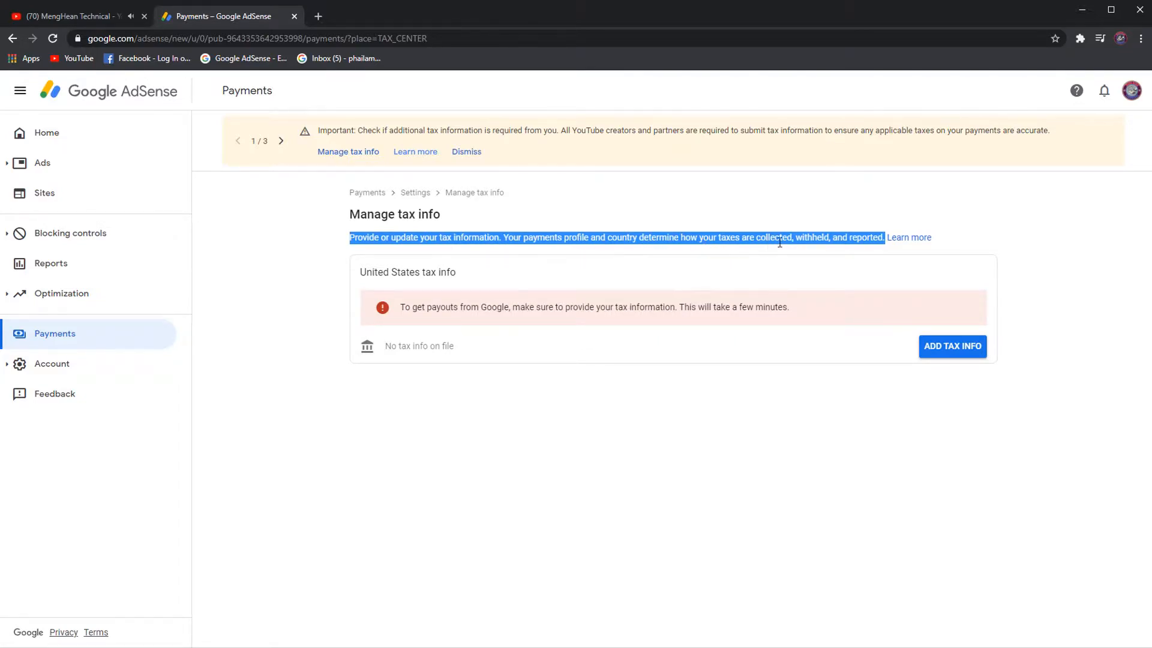
click(621, 282)
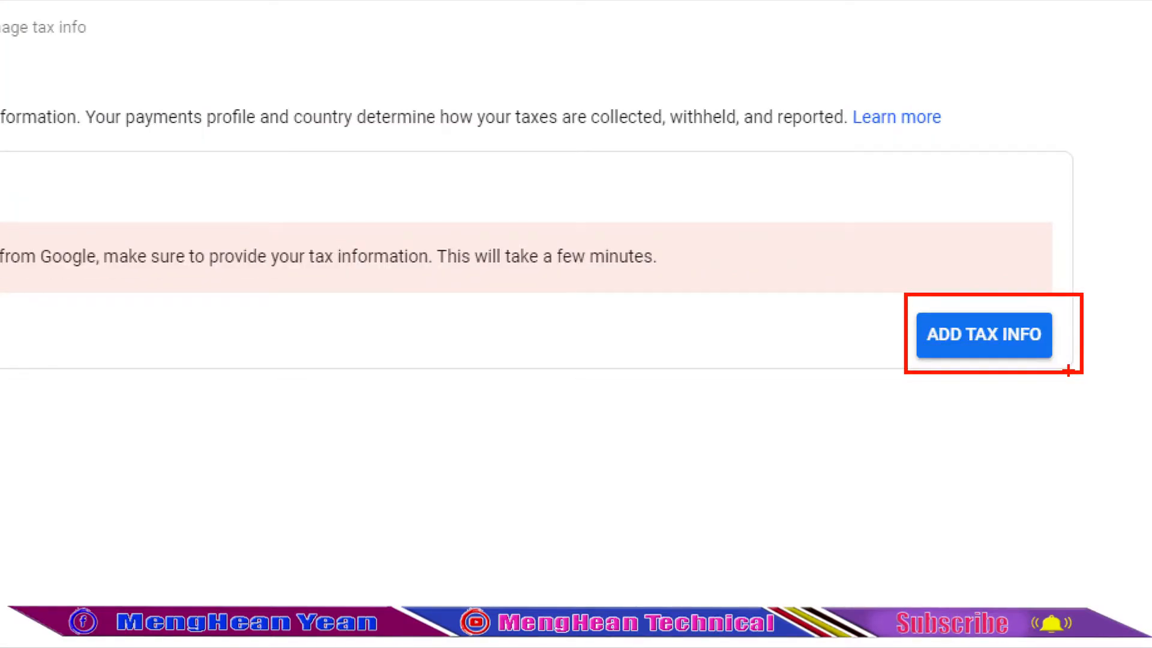
Start adding United States tax info and re-verify with the account password.
click(960, 351)
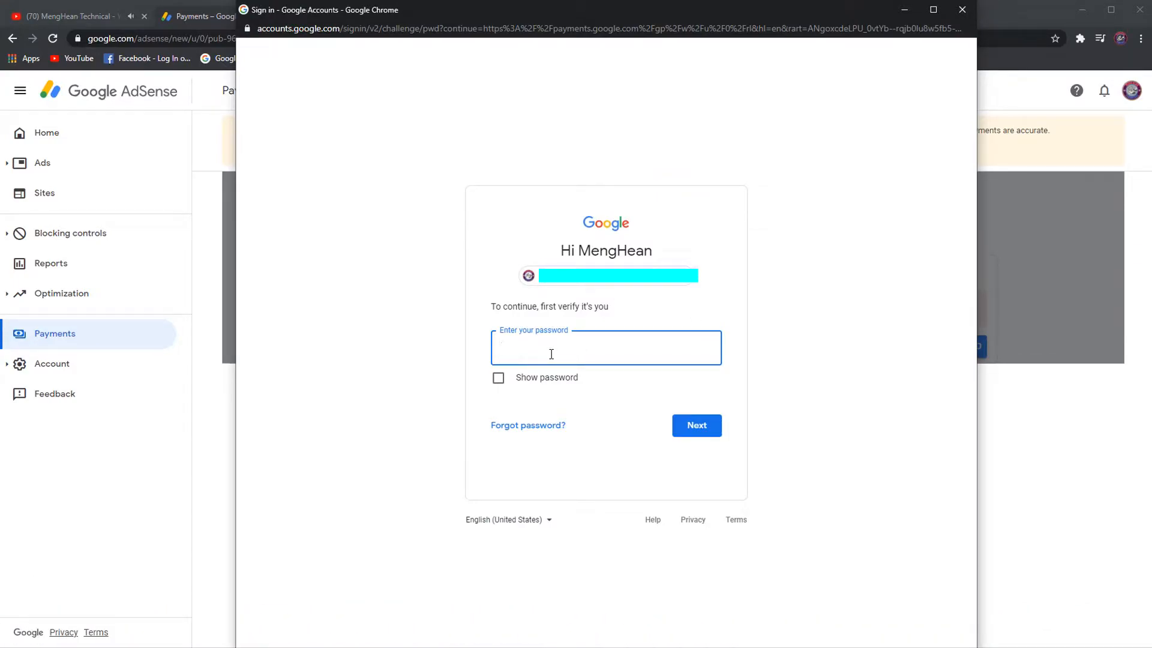
text(****)
key(Return)
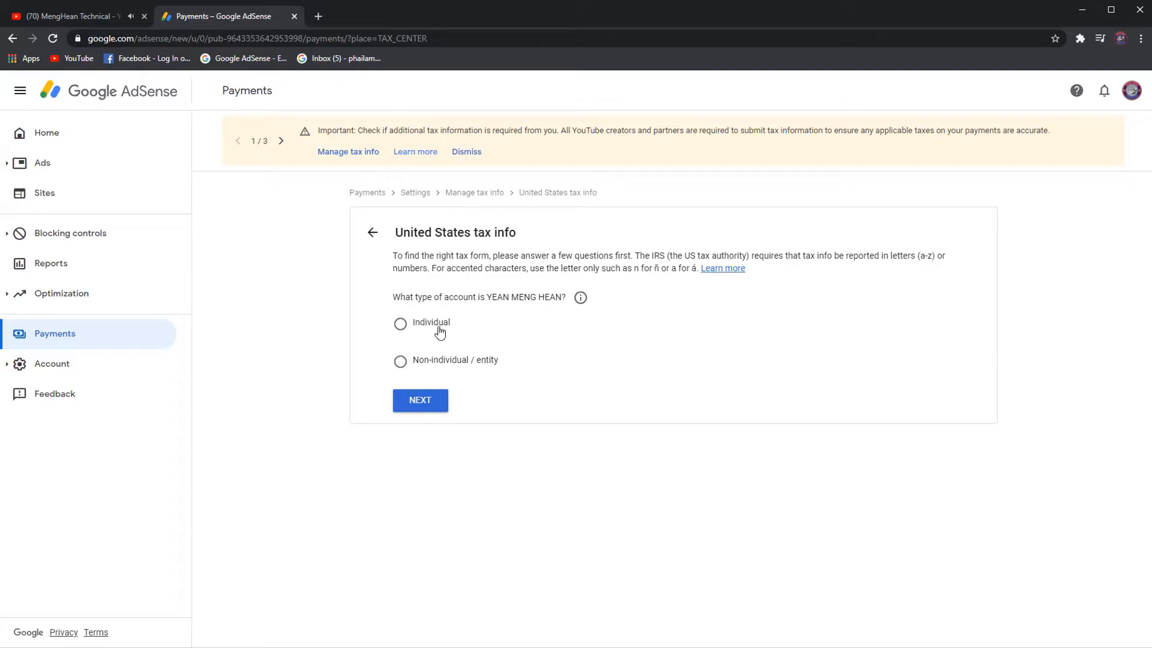
Answer Individual and not a US citizen or resident, then choose and start the W-8BEN form.
click(401, 326)
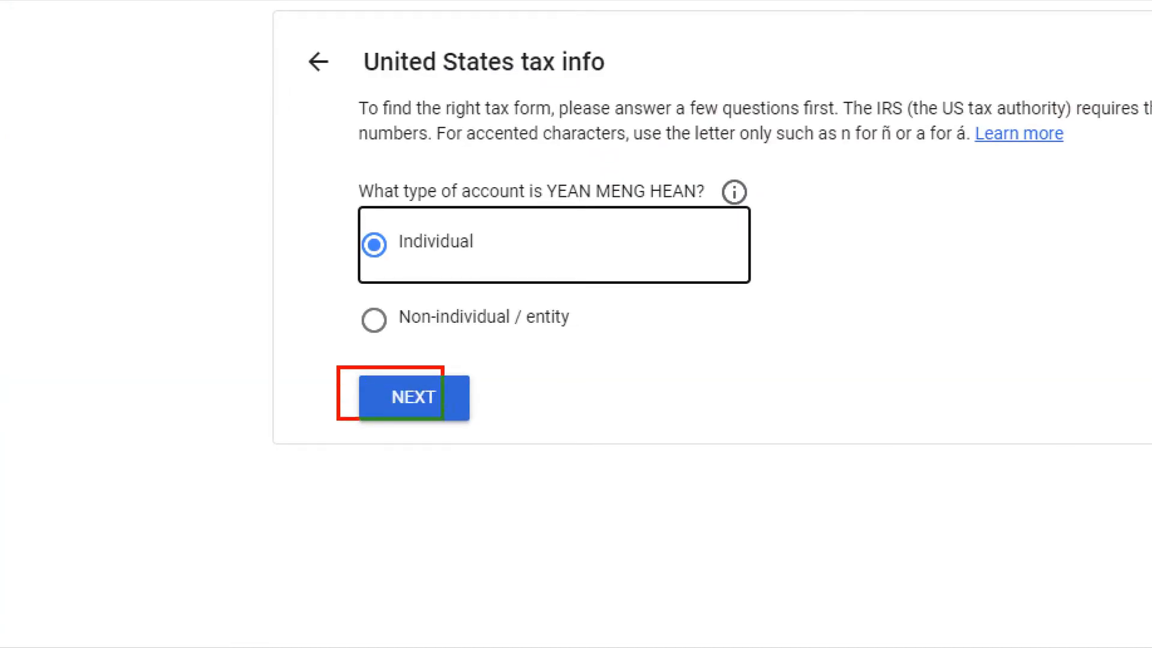
click(414, 399)
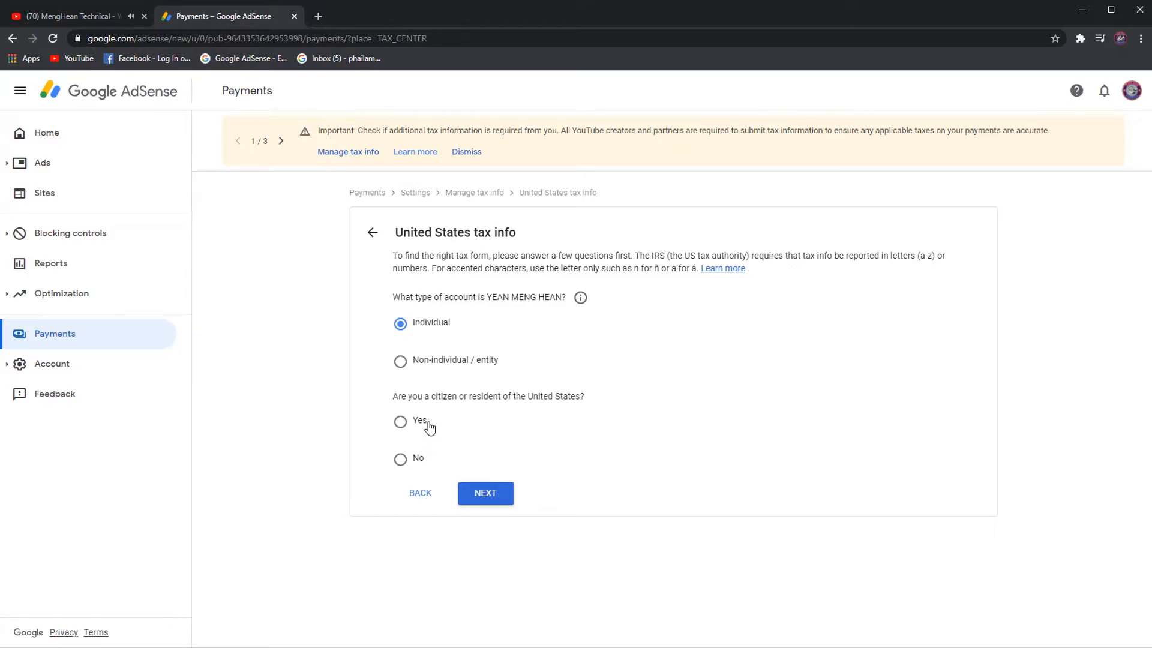
click(401, 461)
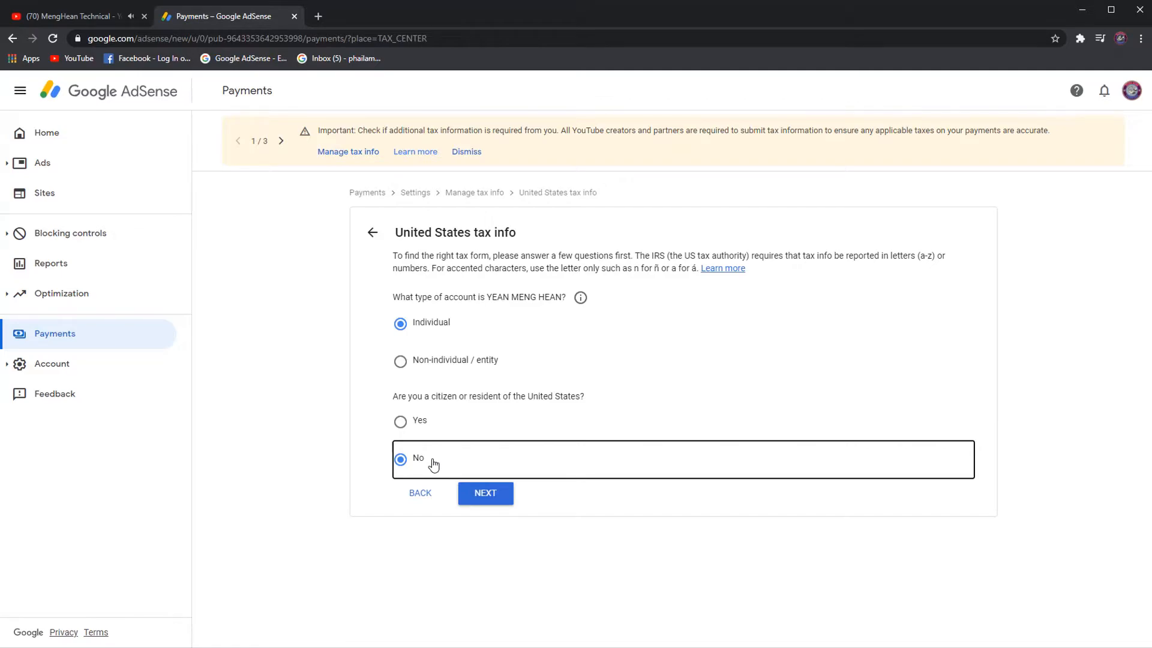
click(490, 496)
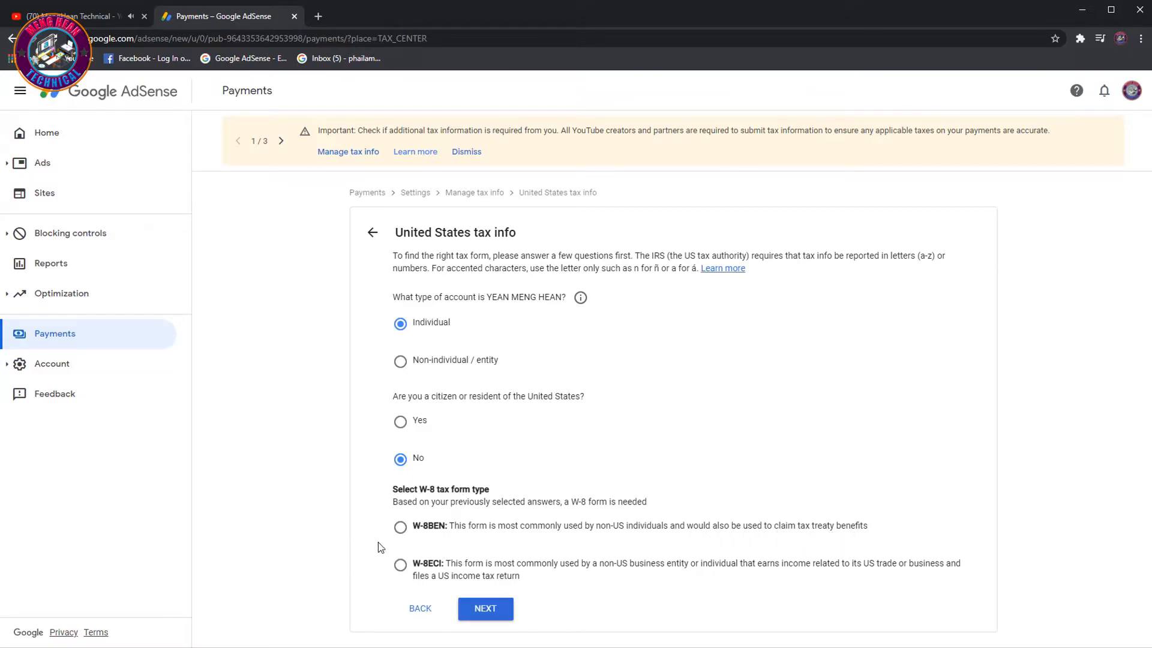
click(400, 527)
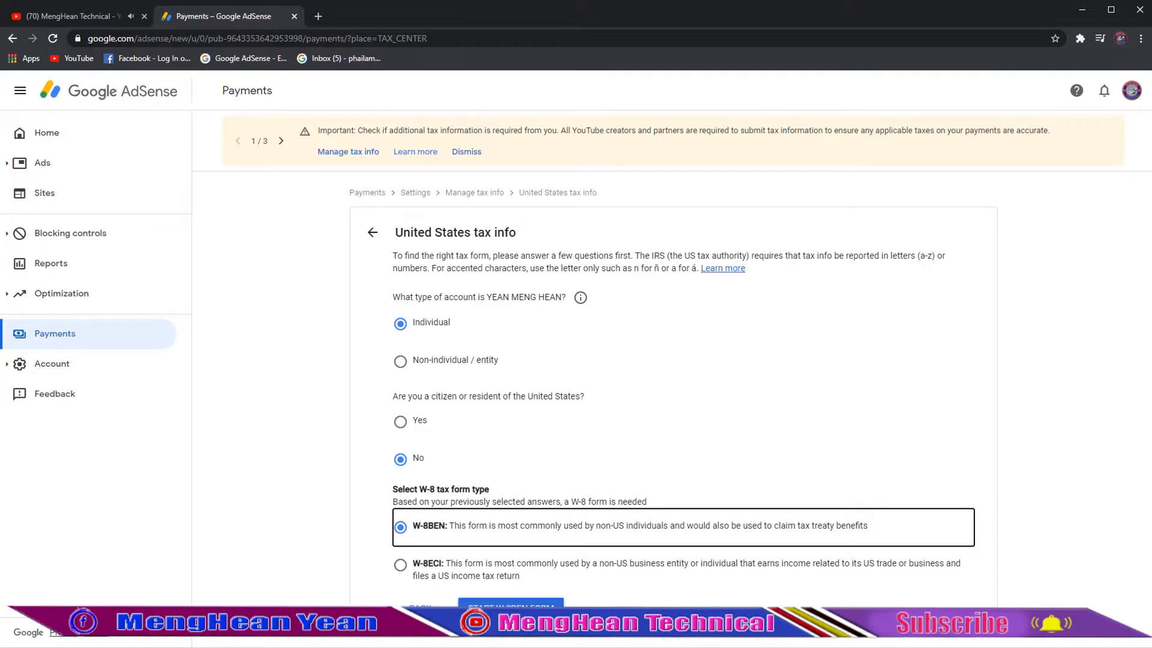
click(510, 602)
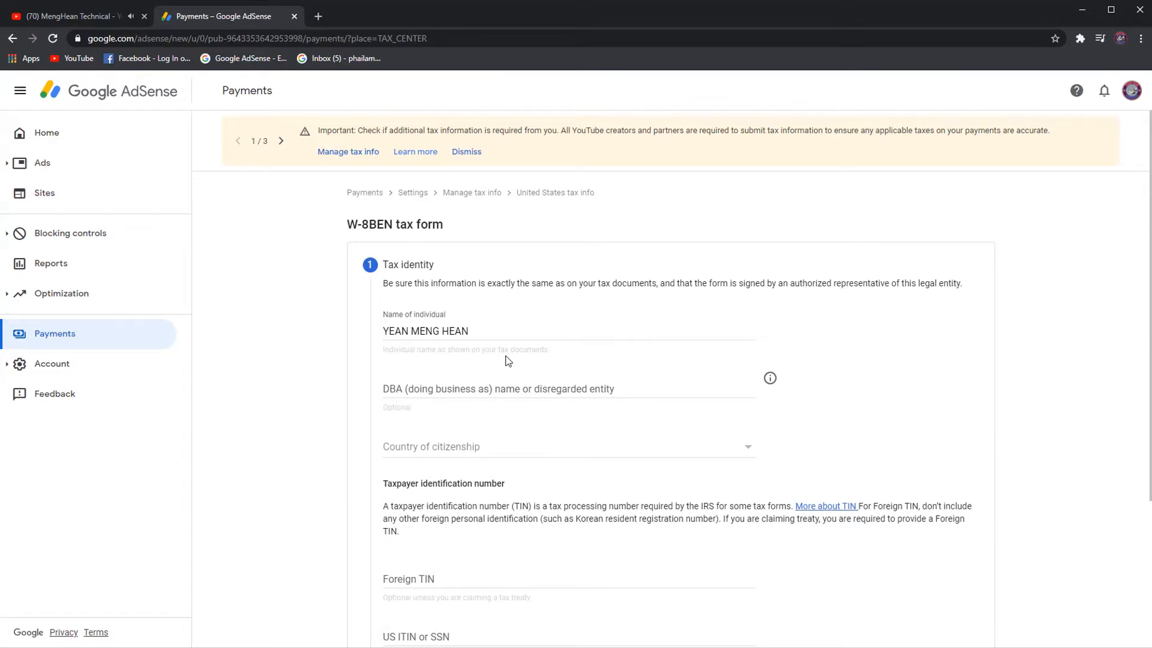
Scroll over the W-8BEN Tax identity step and briefly select text near its top.
scroll(604, 381, down, 3)
scroll(604, 380, up, 2)
scroll(590, 457, down, 2)
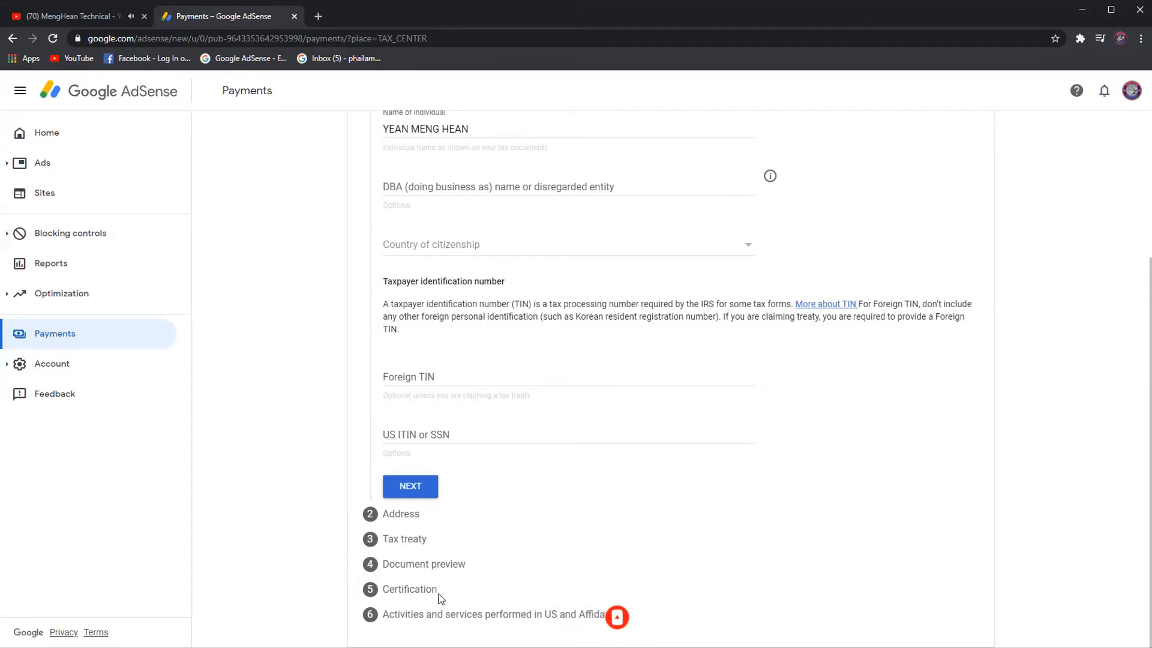
scroll(507, 597, up, 3)
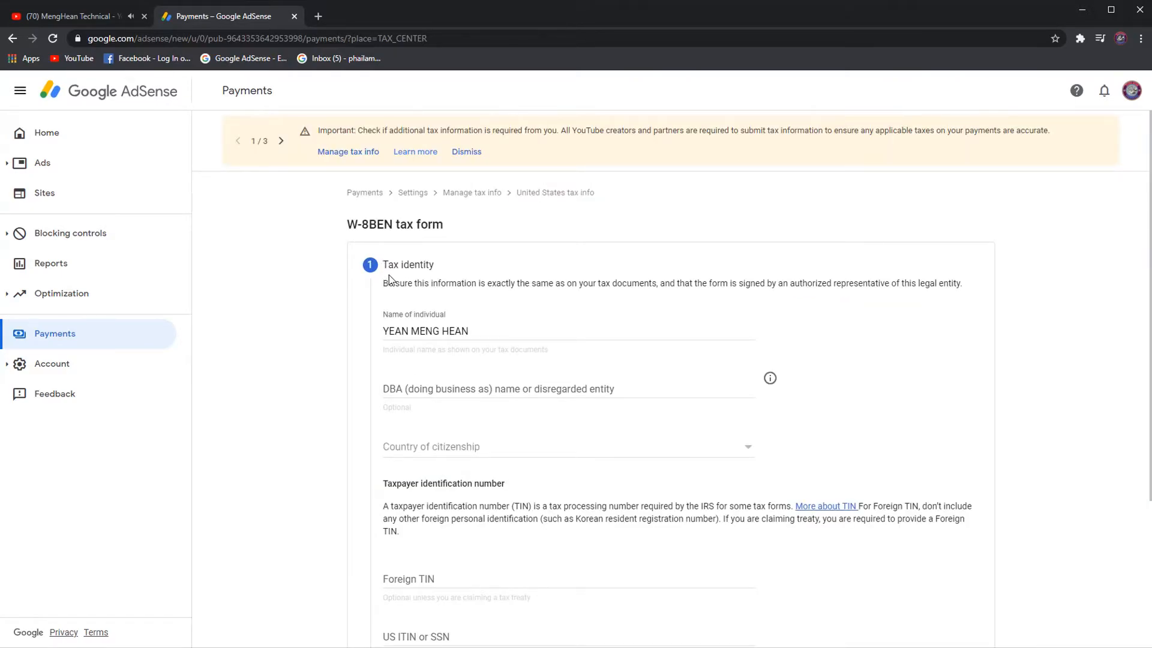
scroll(456, 307, down, 2)
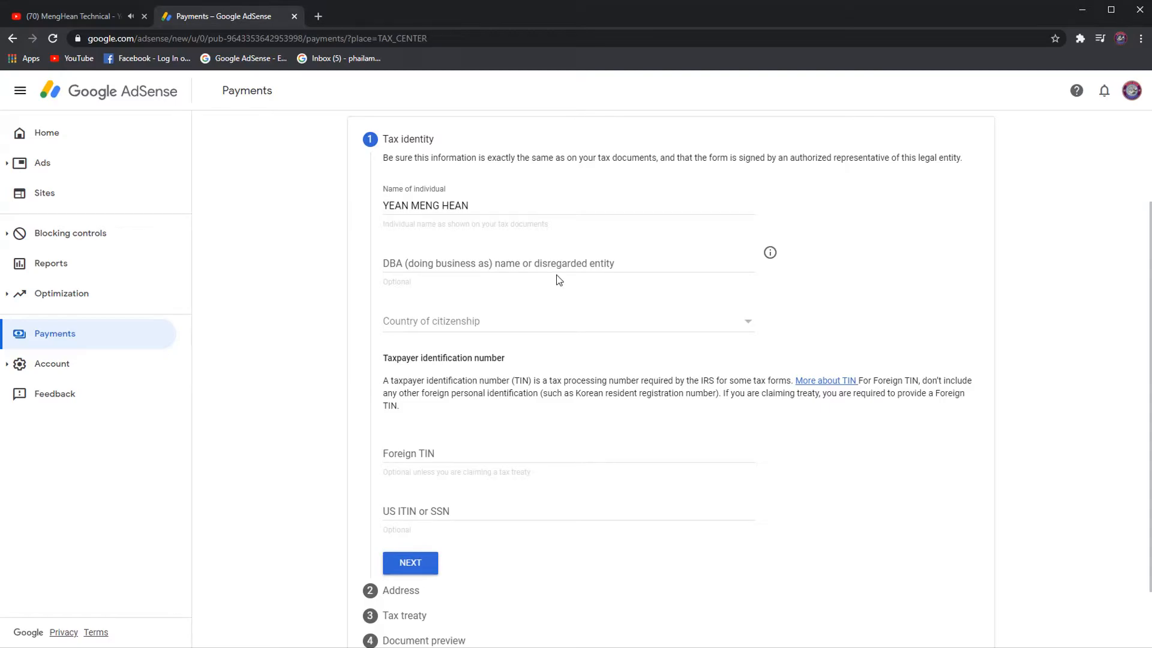
key(ctrl+1)
click(397, 287)
drag(367, 269, 450, 292)
key(Escape)
Choose Cambodia as the country of citizenship.
click(744, 330)
scroll(469, 376, down, 17)
scroll(469, 298, down, 17)
scroll(456, 373, down, 17)
scroll(455, 370, down, 6)
scroll(424, 278, up, 20)
click(439, 280)
Leave the optional Foreign TIN field blank.
scroll(525, 396, down, 1)
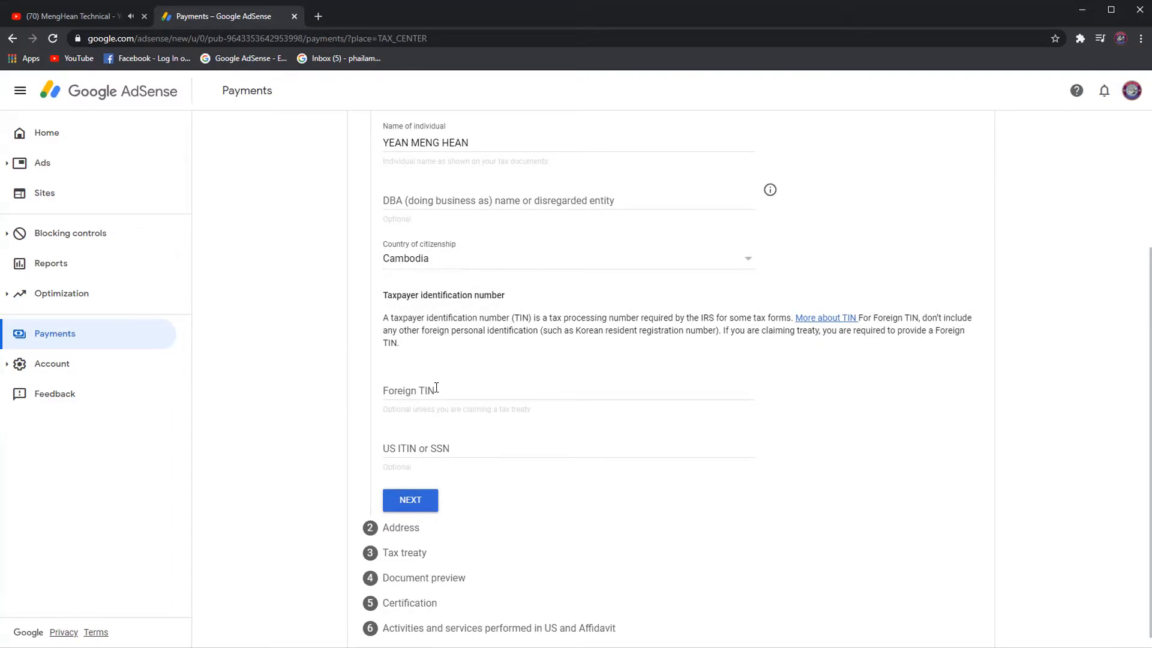
scroll(436, 387, down, 1)
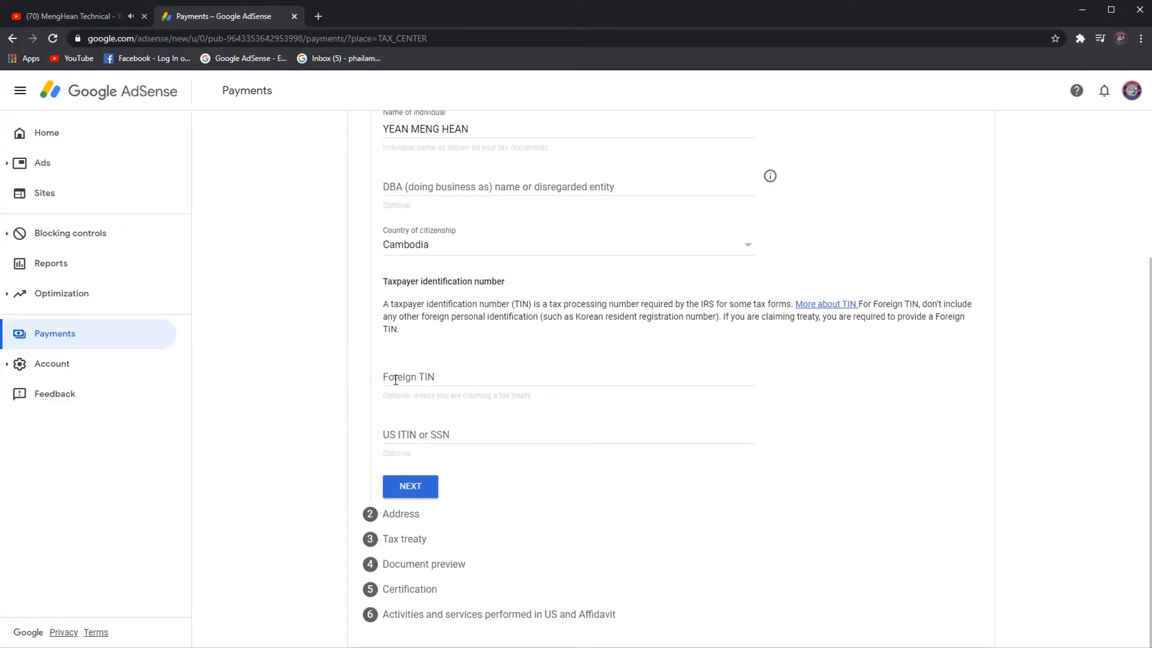
click(428, 378)
click(869, 375)
On the Address step, mark the residence address as PO Box and paste Address line 1.
click(413, 491)
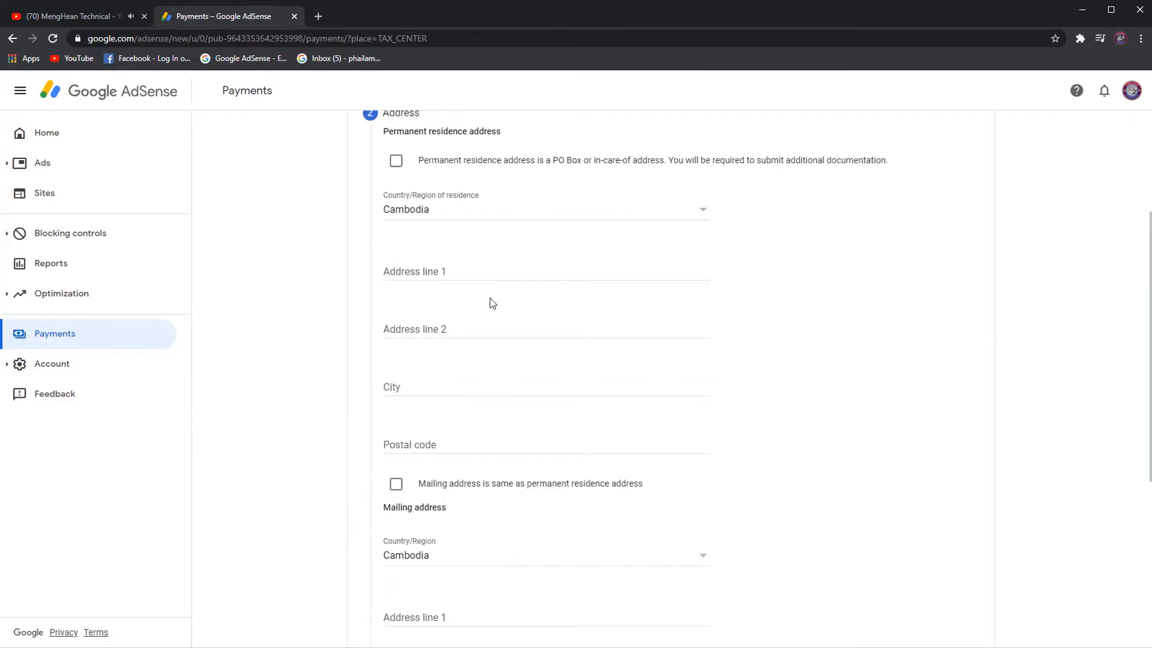
scroll(456, 239, up, 4)
scroll(472, 266, down, 2)
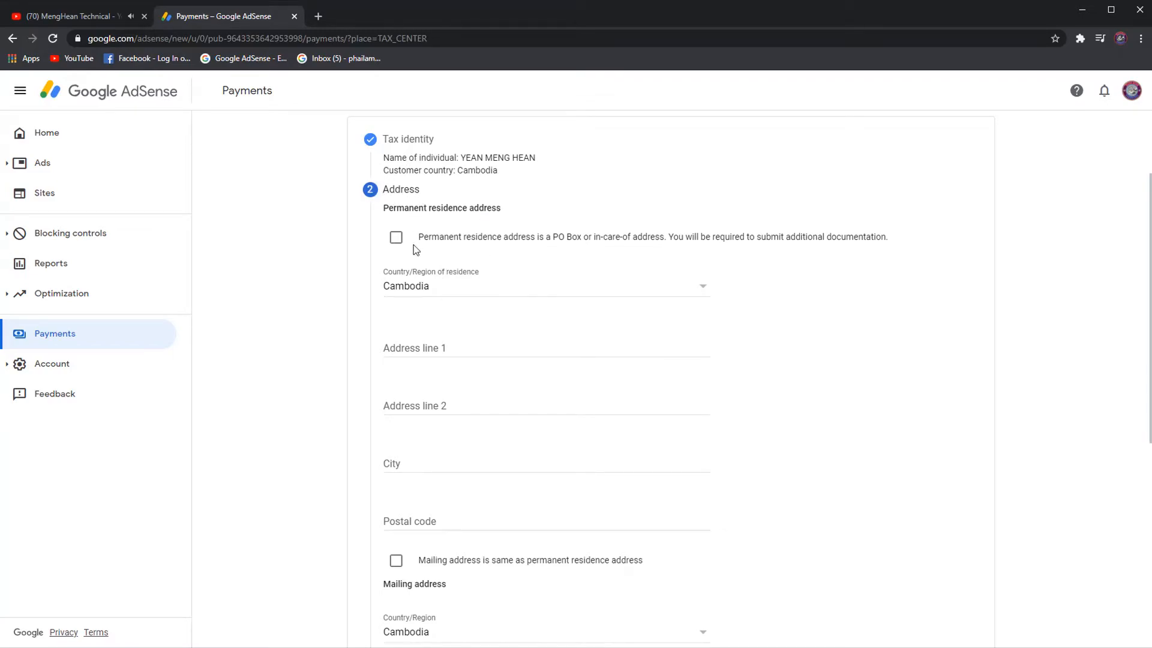
click(396, 241)
click(456, 353)
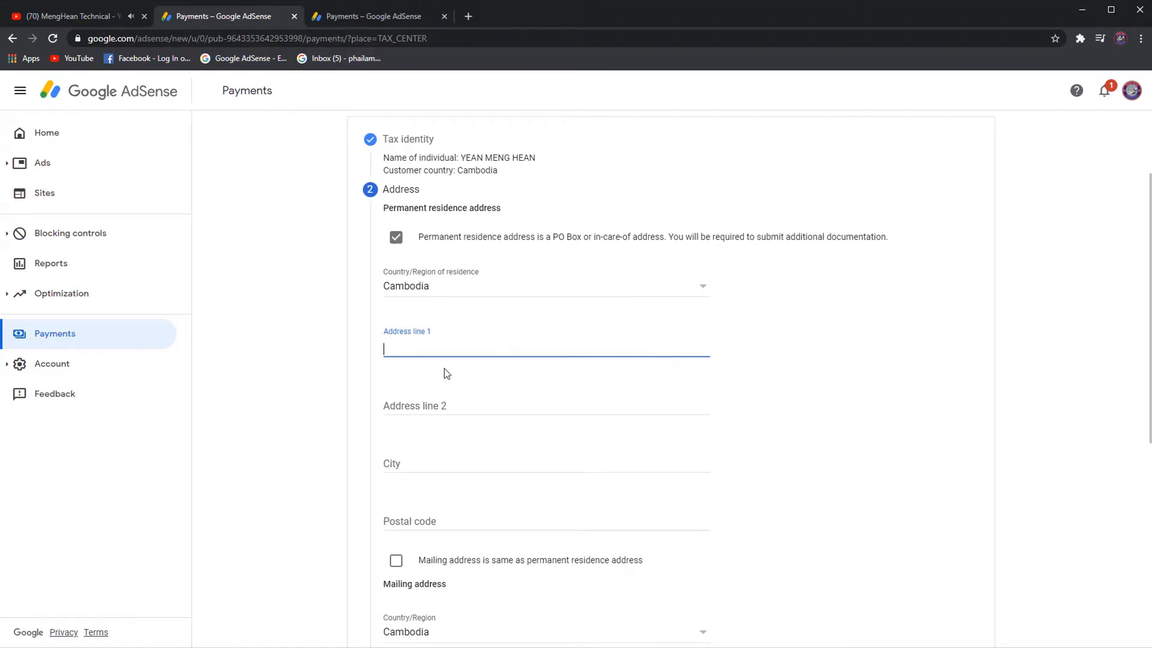
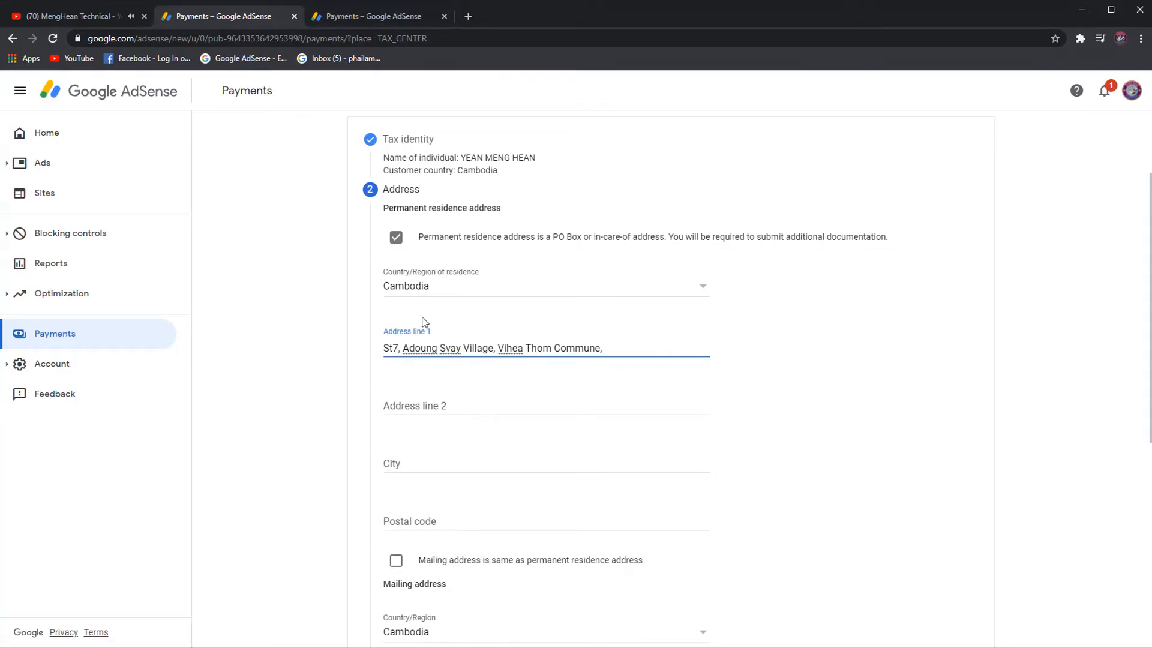
Fill Address line 2, city Phnom Penh and postal code 12000.
click(463, 404)
key(ctrl+v)
click(440, 461)
text(Phnom Penh)
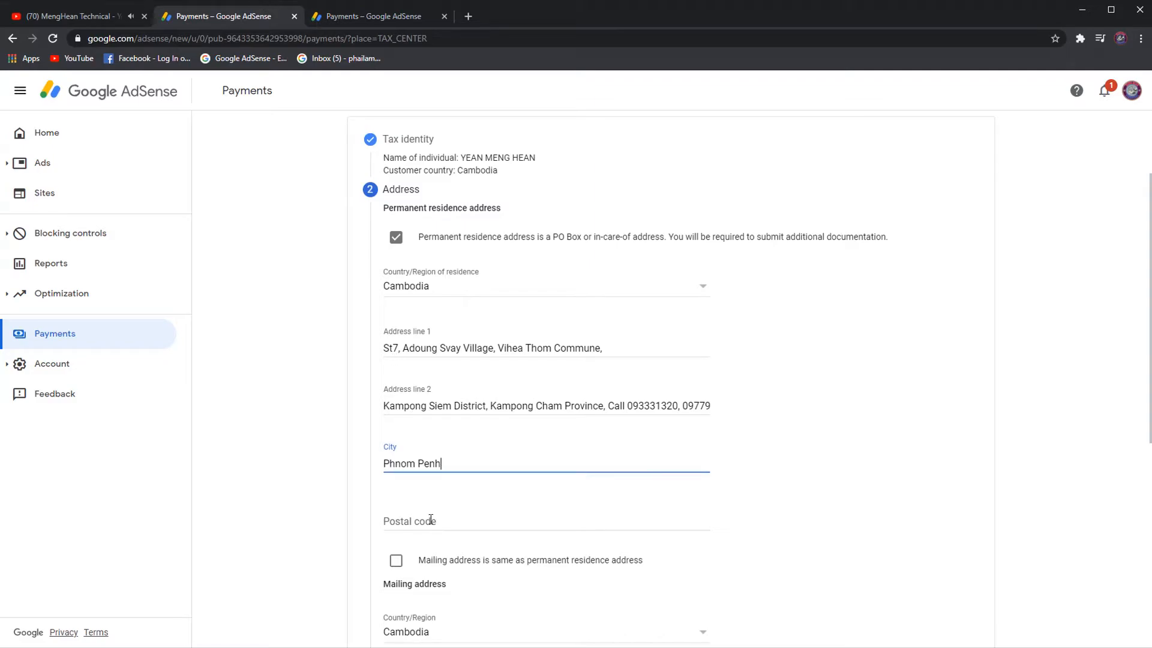
click(430, 519)
text(12000)
Make the mailing address the same as the permanent residence address and finish the Address step.
scroll(549, 394, down, 4)
scroll(547, 393, up, 1)
scroll(547, 393, up, 3)
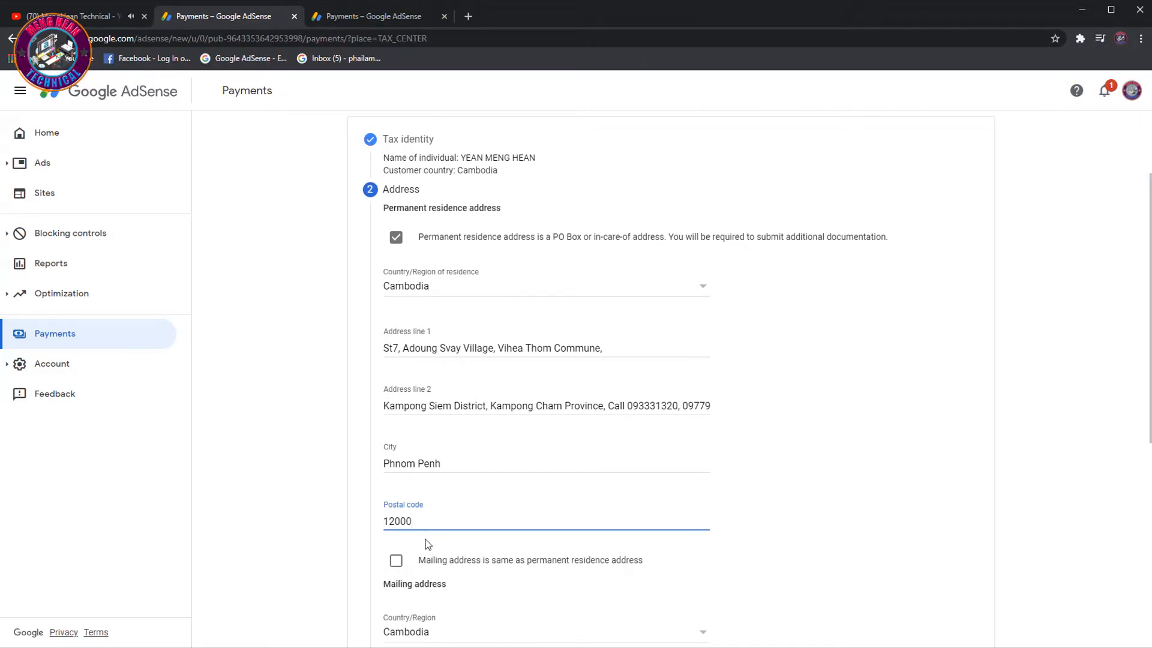
scroll(433, 569, down, 6)
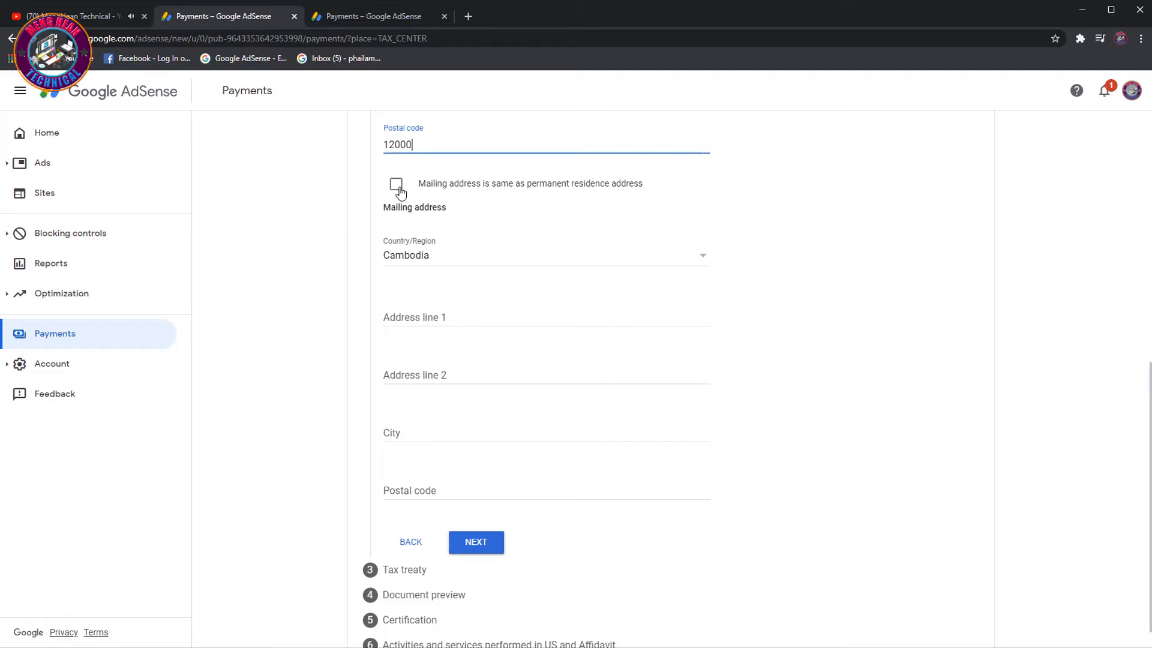
click(397, 190)
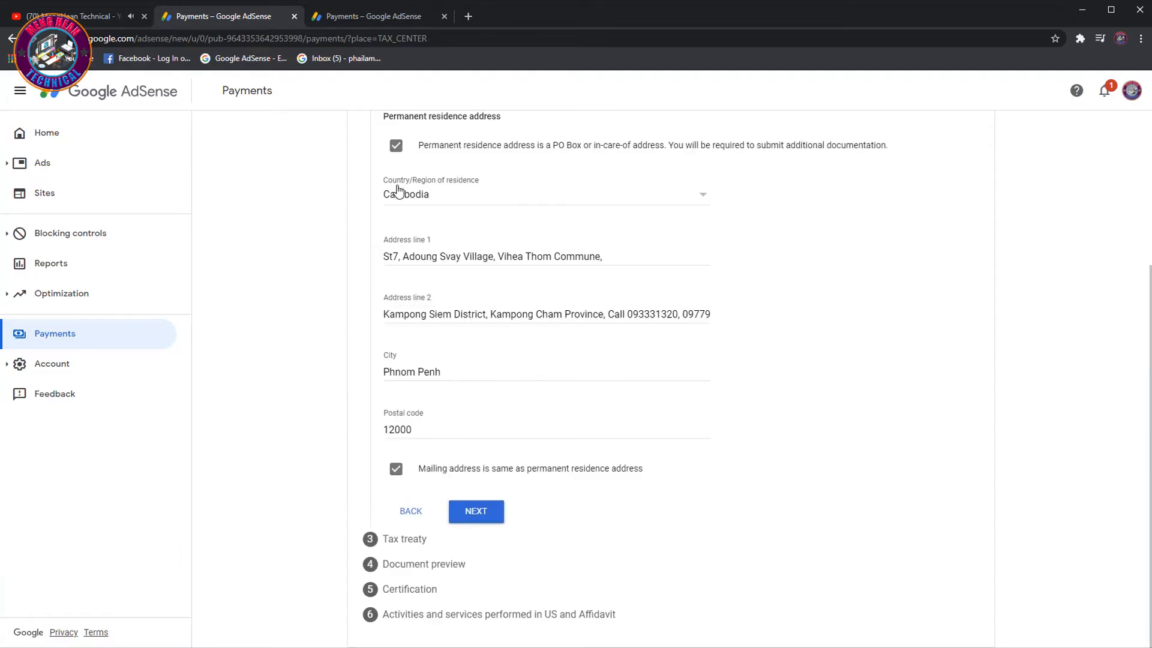
scroll(496, 378, up, 3)
scroll(495, 372, down, 4)
scroll(491, 378, up, 1)
scroll(493, 419, down, 1)
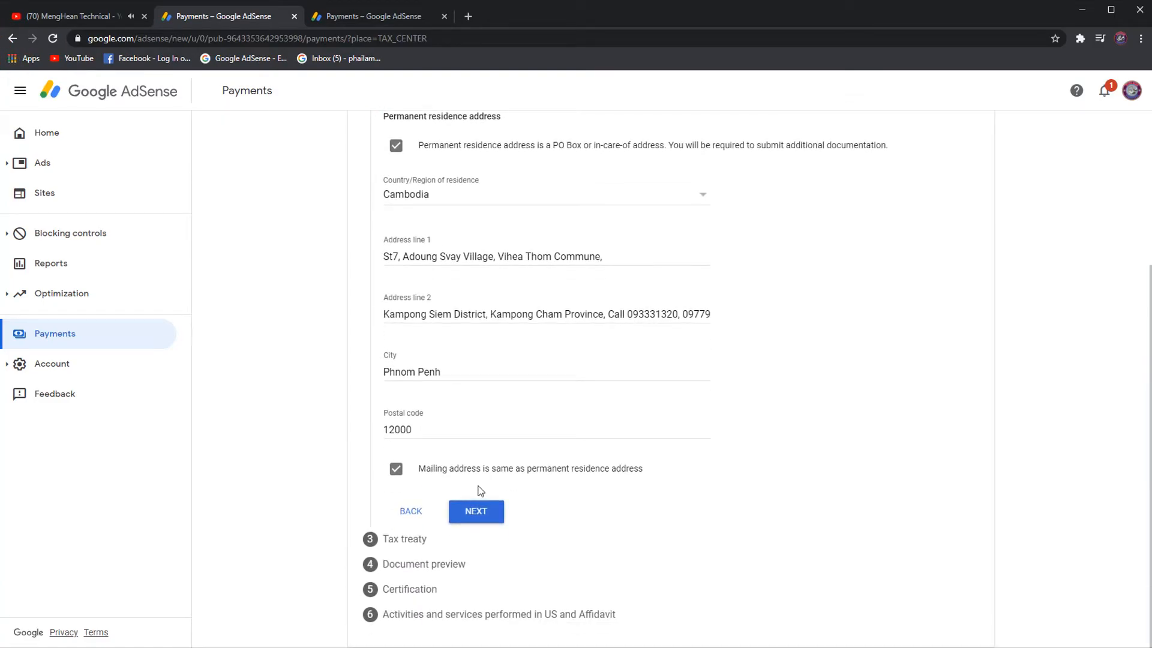
click(475, 511)
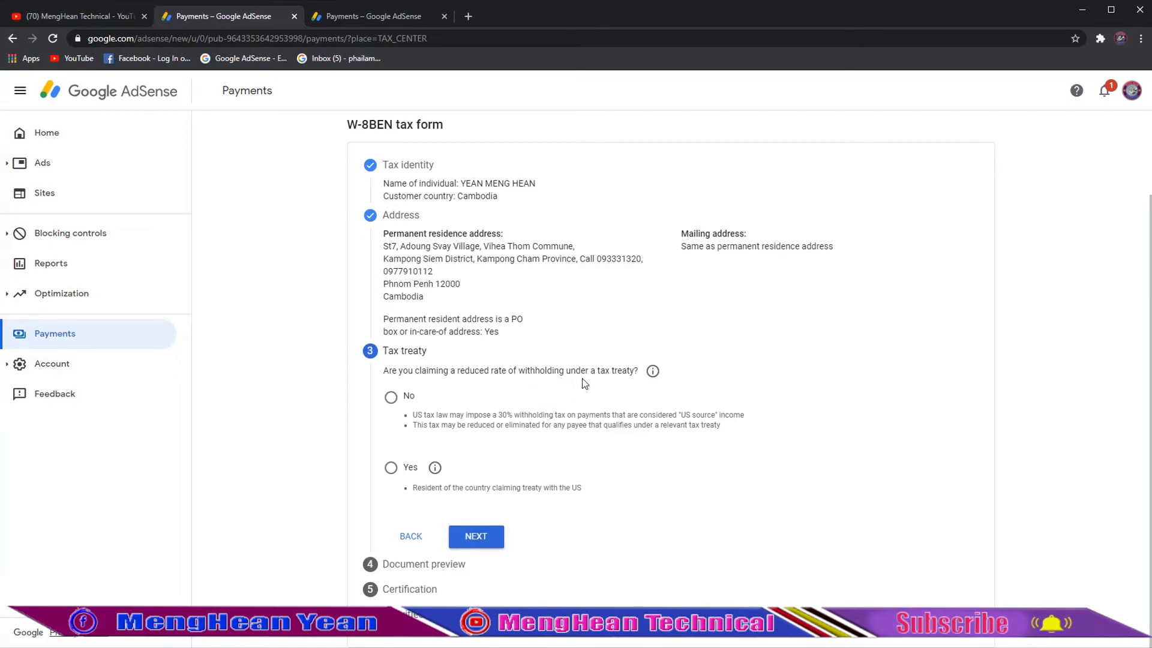
Answer No to claiming a reduced tax-treaty withholding rate and continue to the document preview.
click(418, 441)
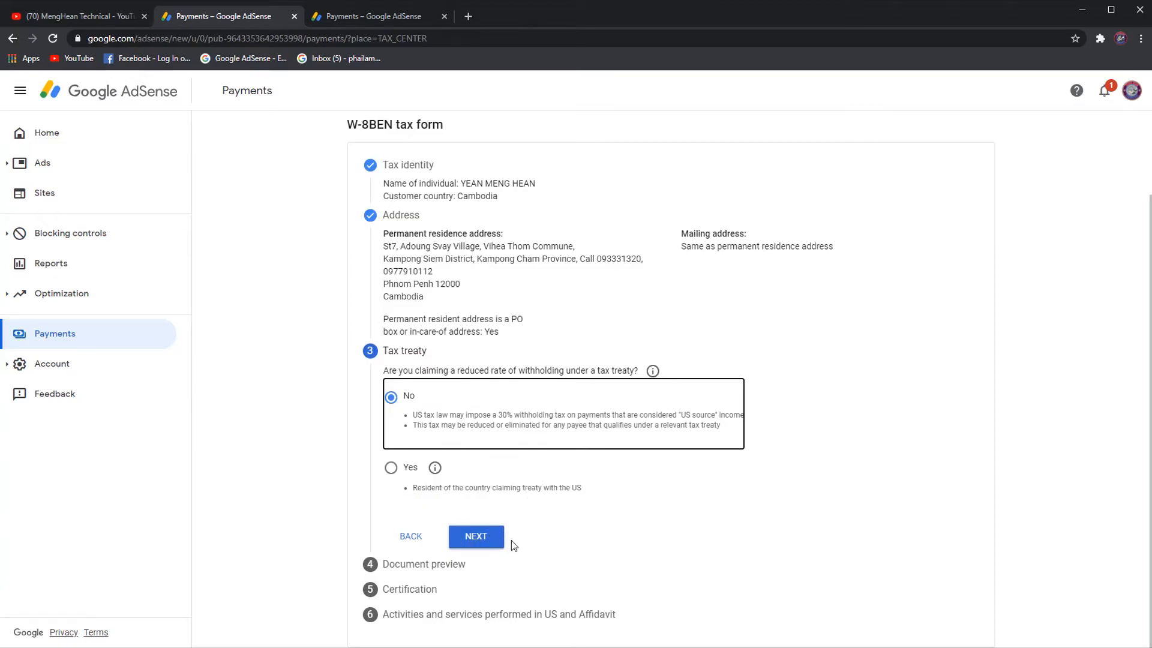
click(477, 540)
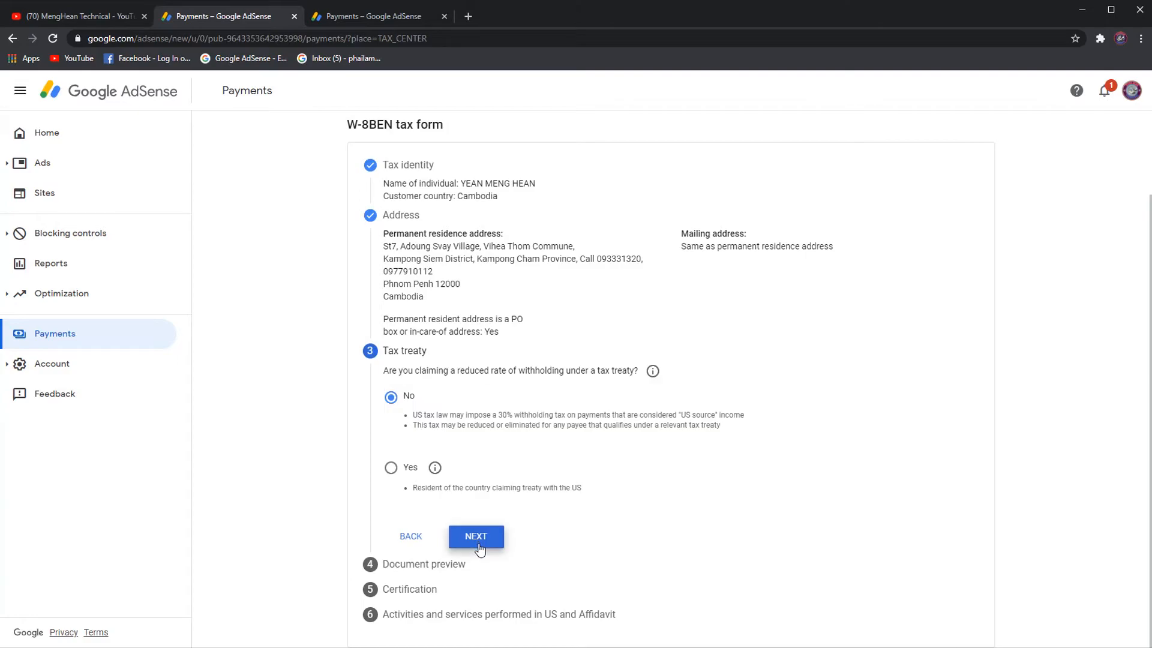
Scroll through the W-8BEN document preview and tick the reviewed-documents confirmation.
scroll(554, 378, down, 1)
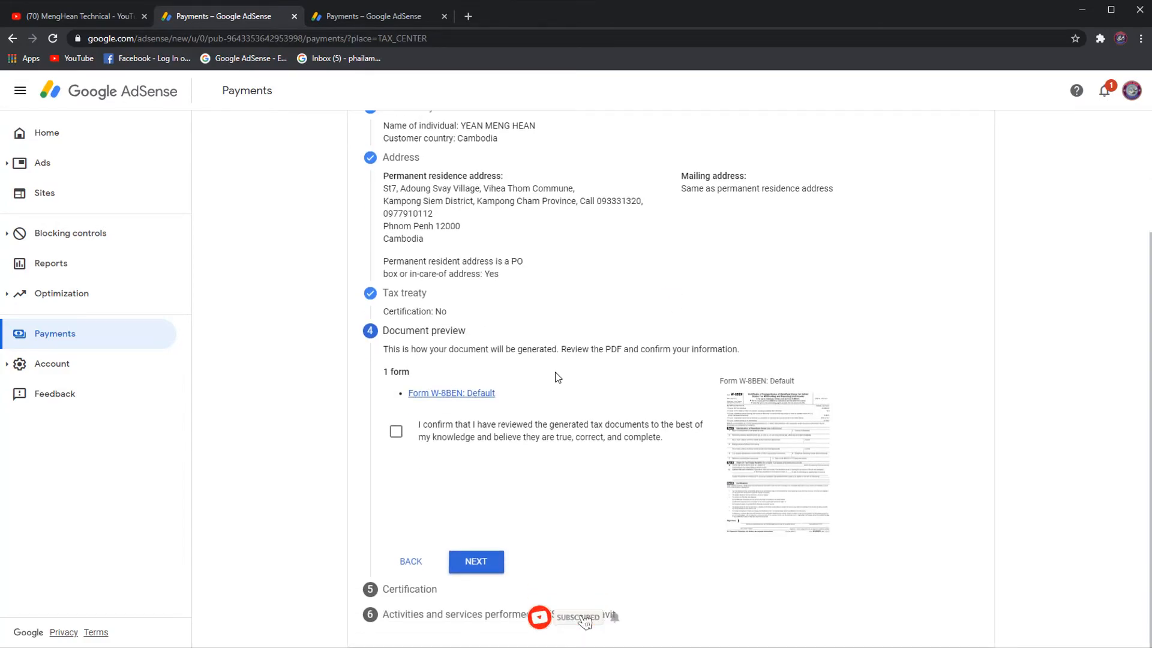
scroll(756, 531, up, 2)
scroll(768, 495, down, 2)
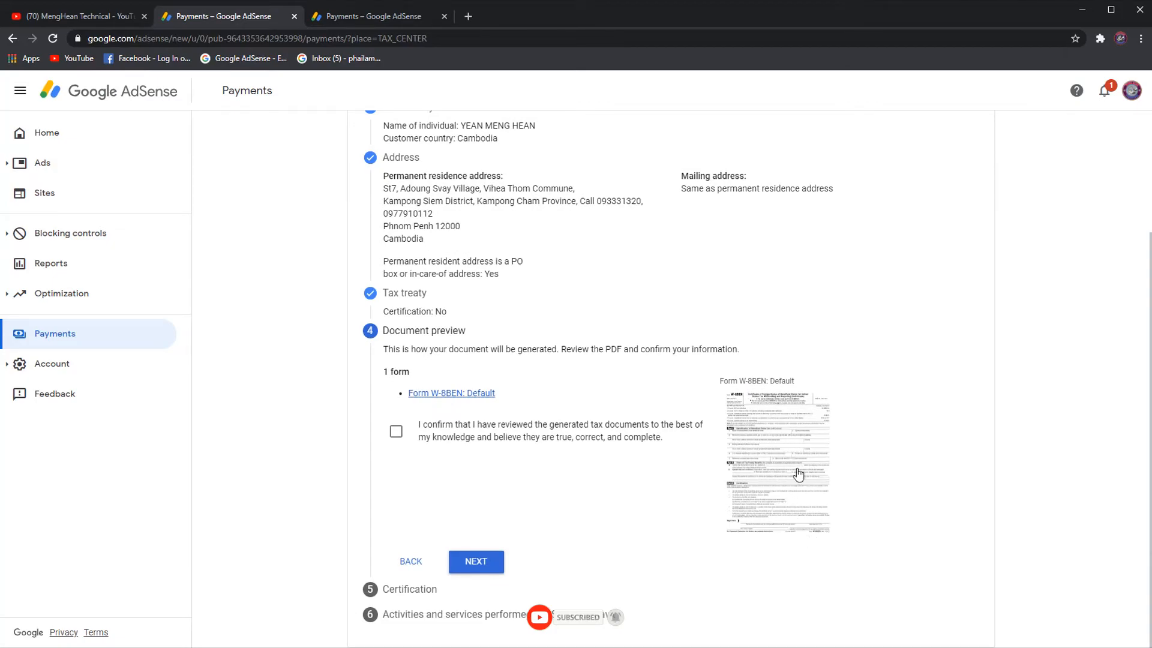
scroll(786, 414, up, 3)
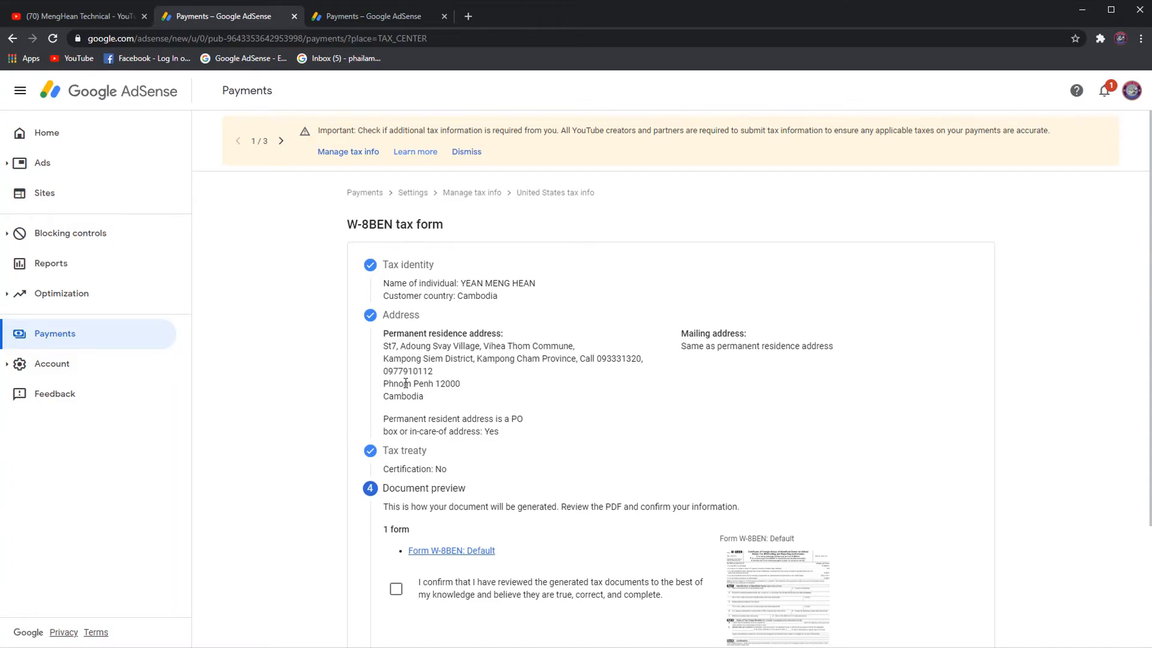
scroll(548, 398, down, 2)
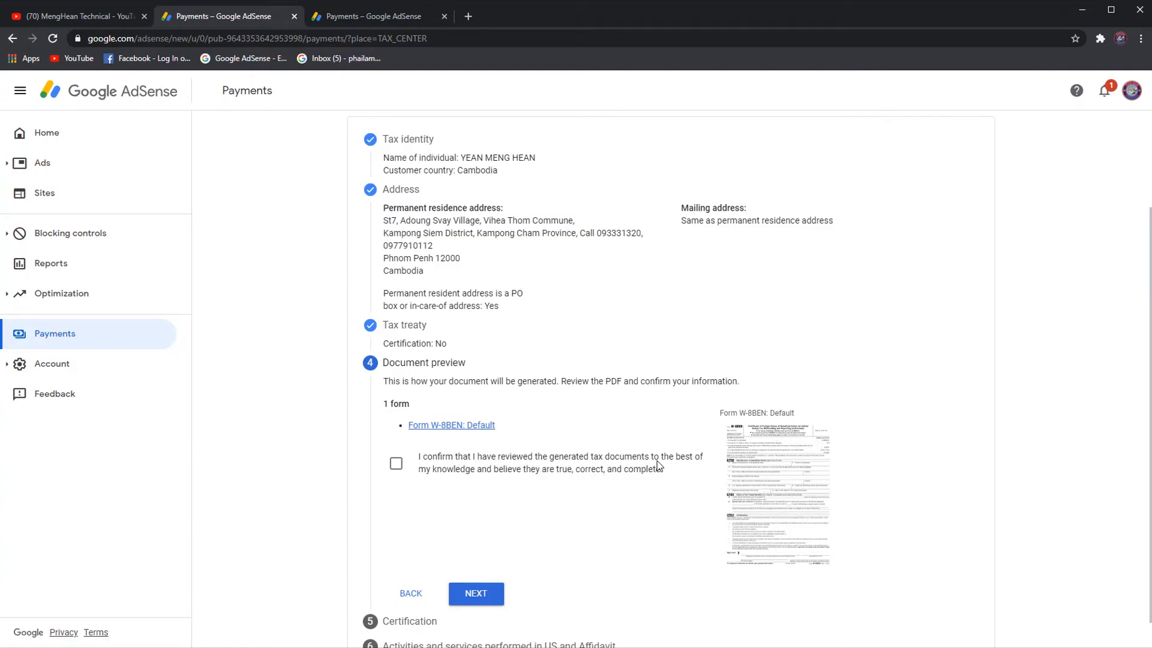
click(396, 465)
scroll(519, 498, down, 1)
Enter the signer's full legal name in Certification and answer Yes, signing on own behalf.
click(480, 563)
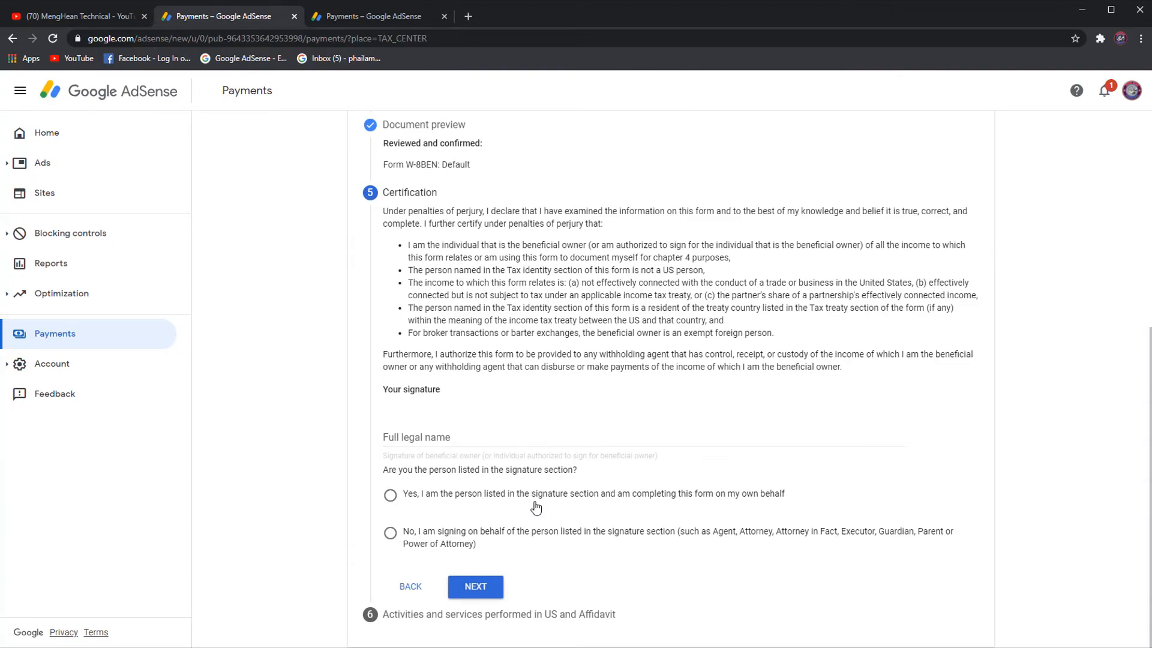
click(456, 439)
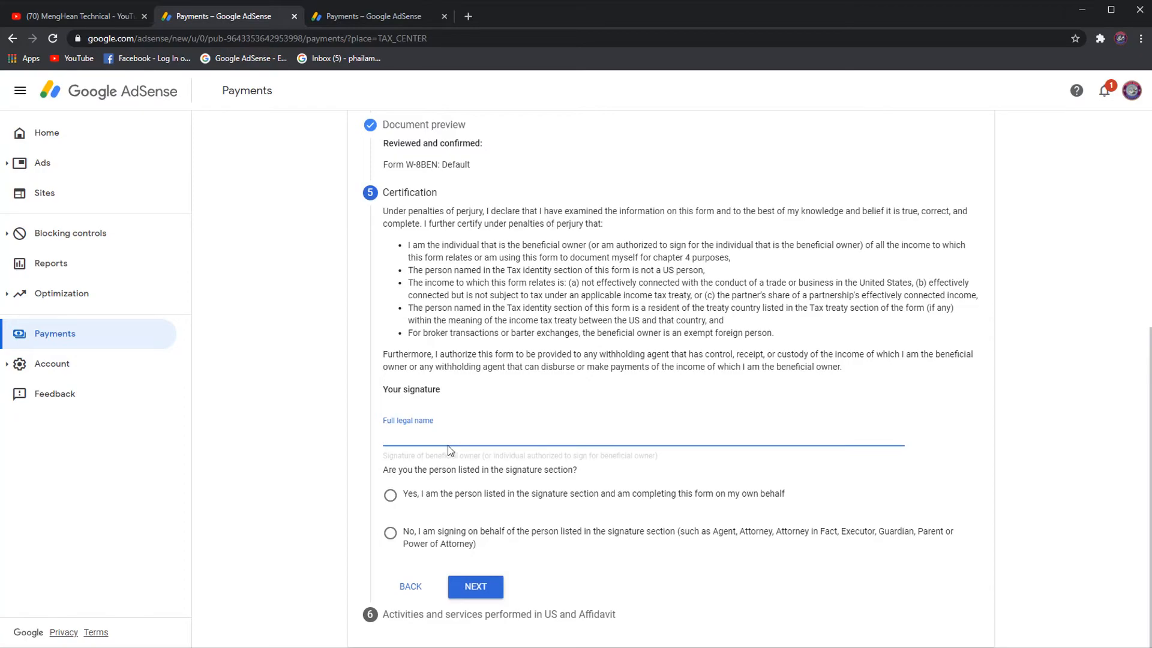
click(390, 496)
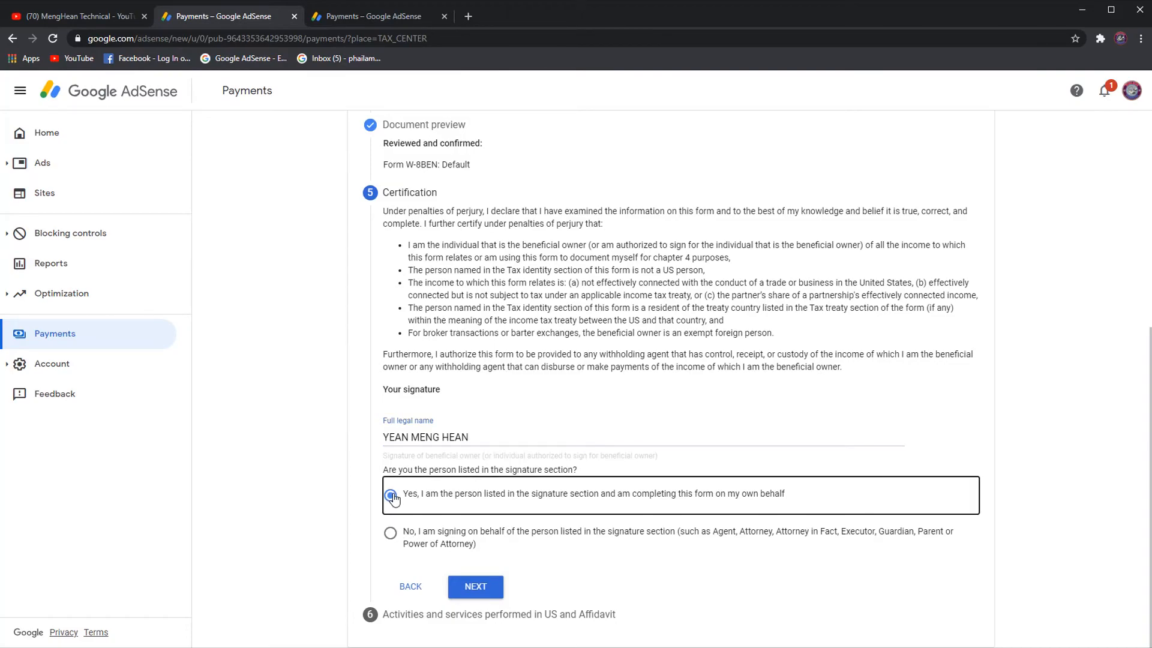
Answer No to US activities and certify services are performed outside the US.
click(476, 588)
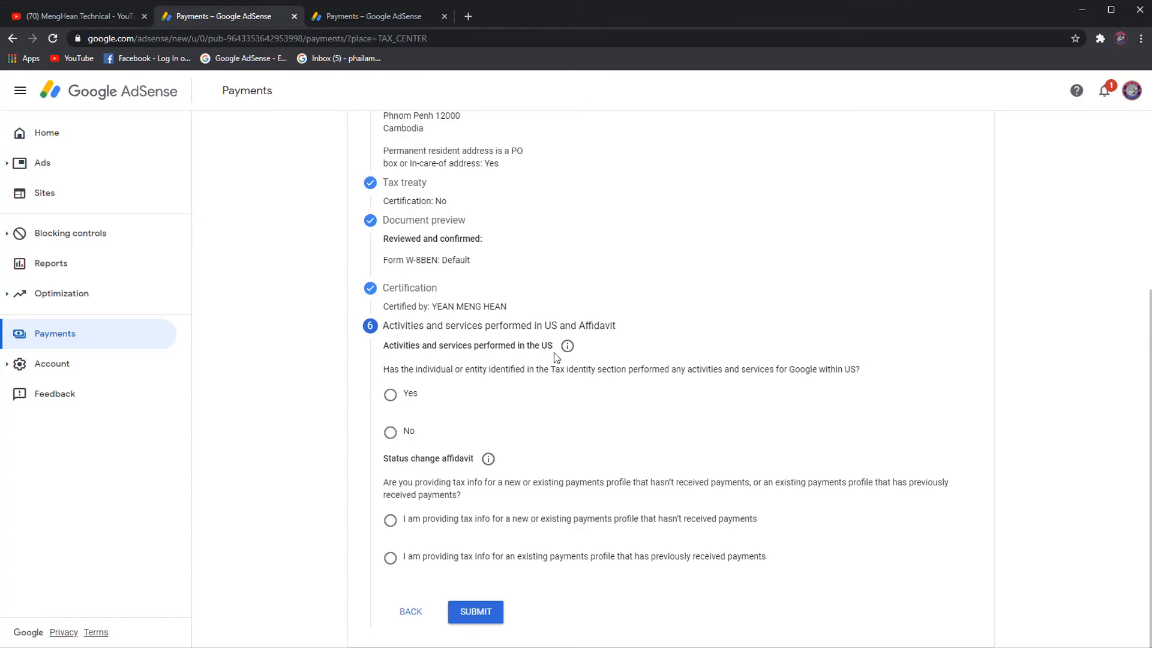
click(391, 433)
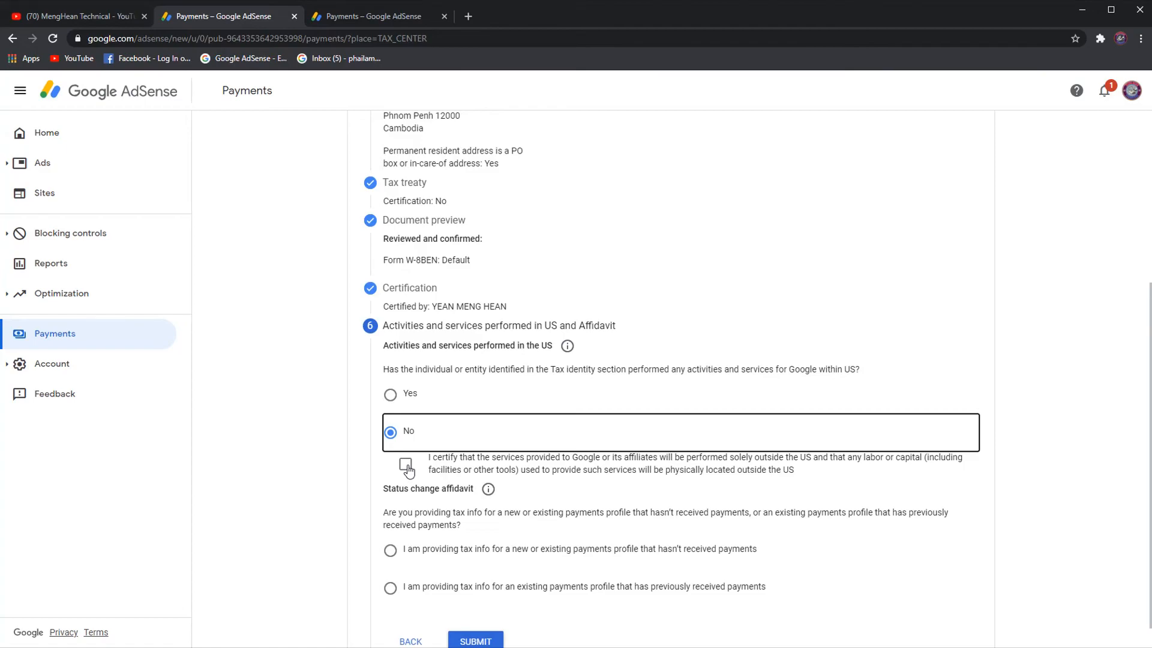
click(405, 465)
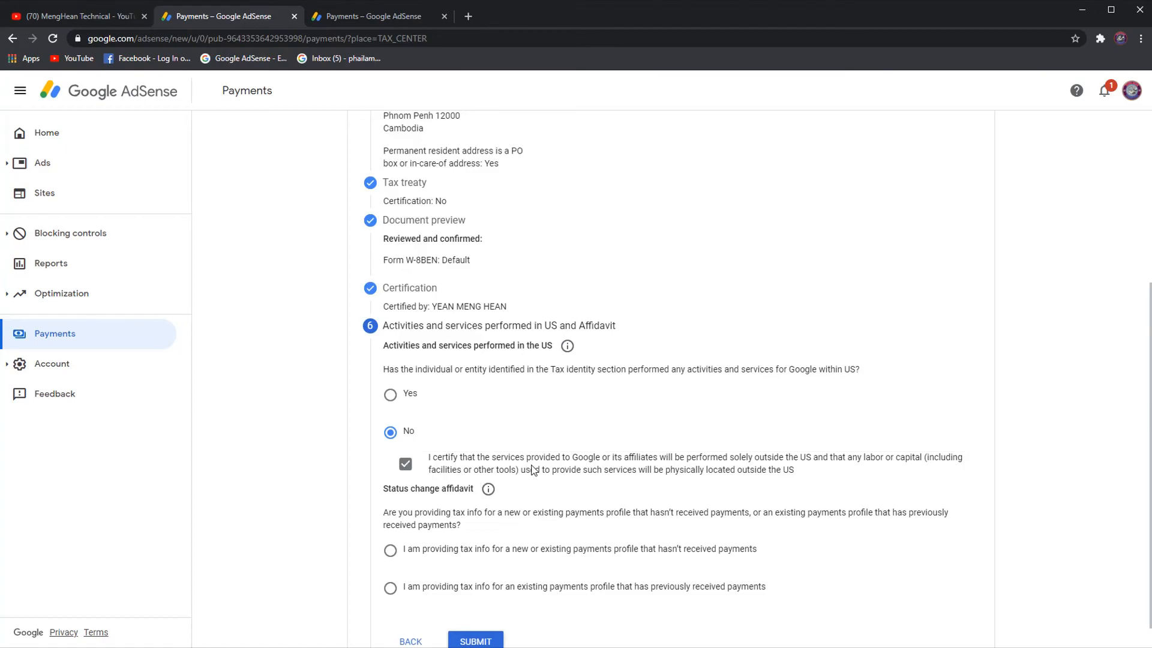
scroll(531, 477, down, 1)
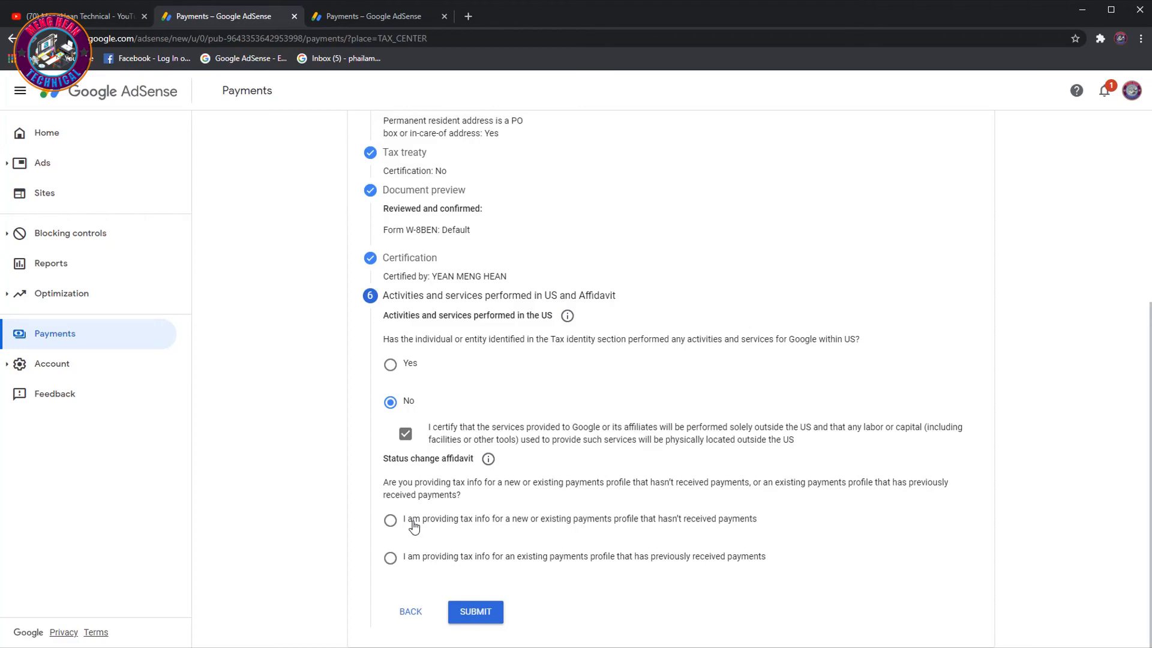
Choose the 'hasn't received payments' affidavit and submit the W-8BEN form.
click(391, 522)
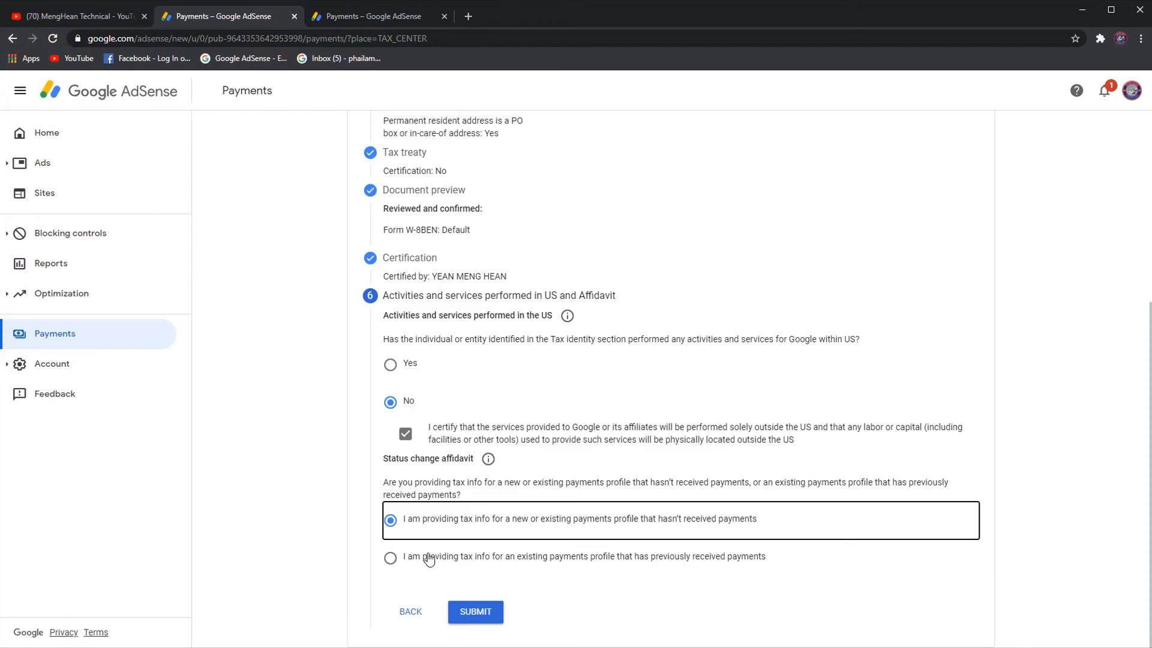
click(393, 562)
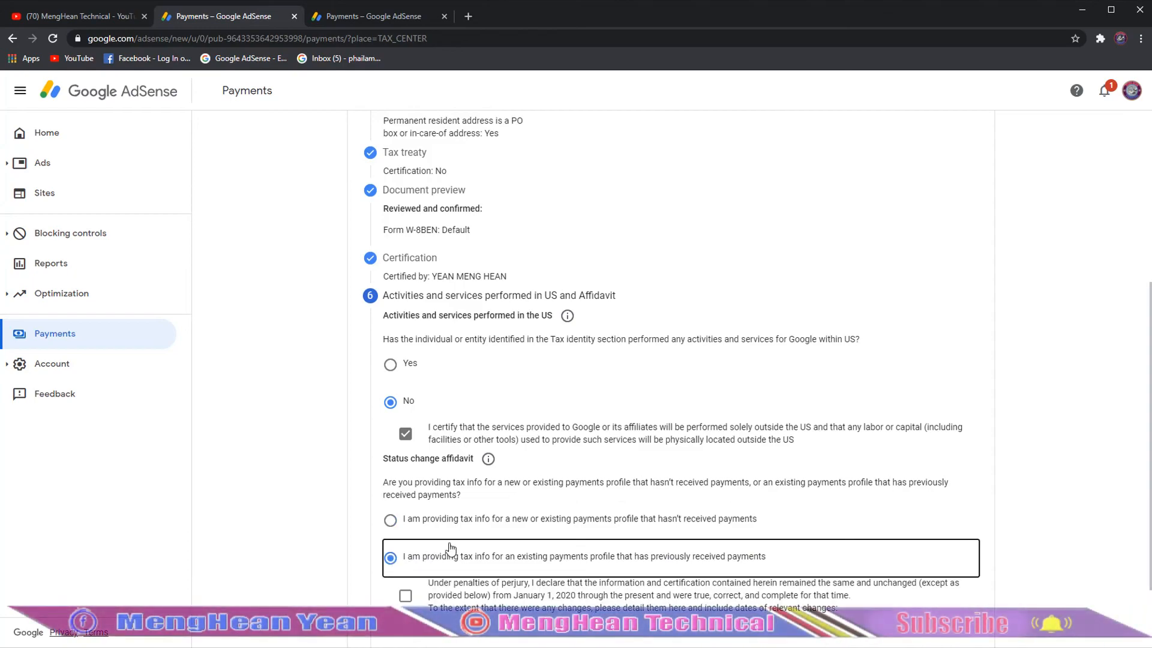
click(390, 521)
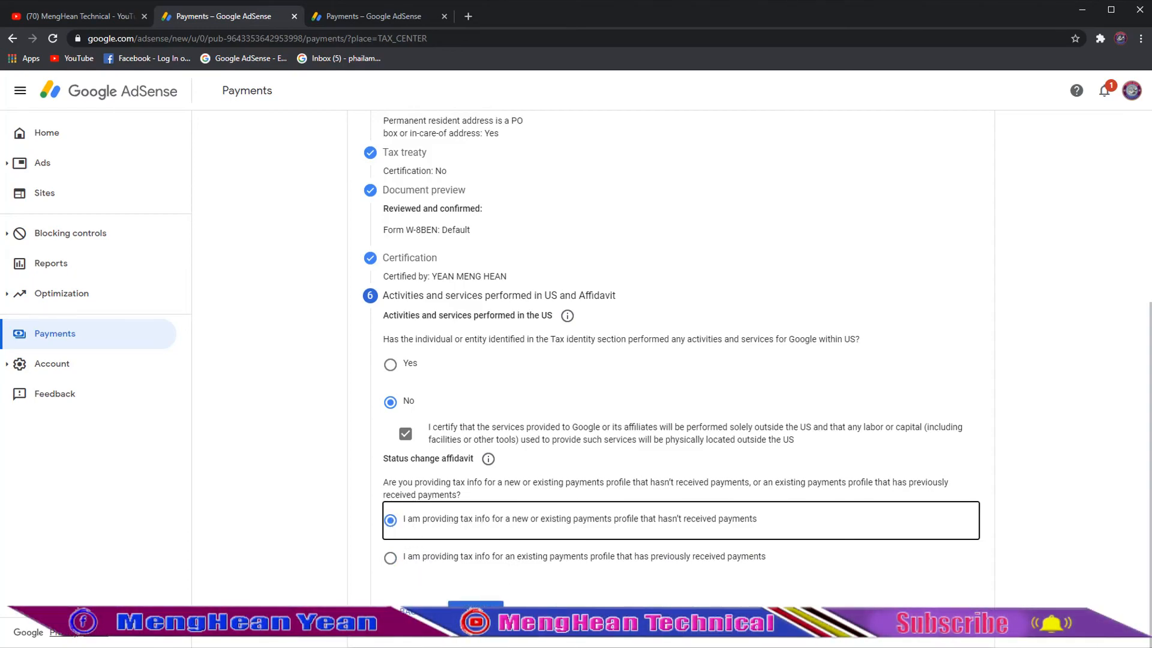
click(480, 611)
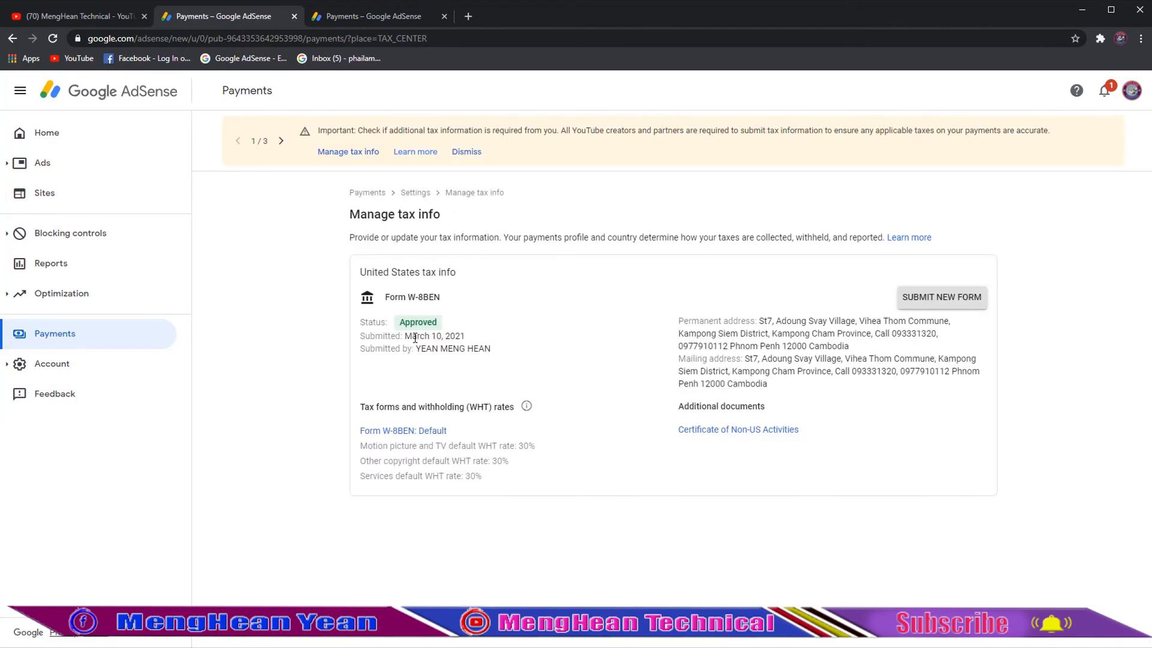
Verify the Form W-8BEN entry on Manage tax info reads 'Approved' with 30% default withholding rates.
drag(443, 322, 399, 324)
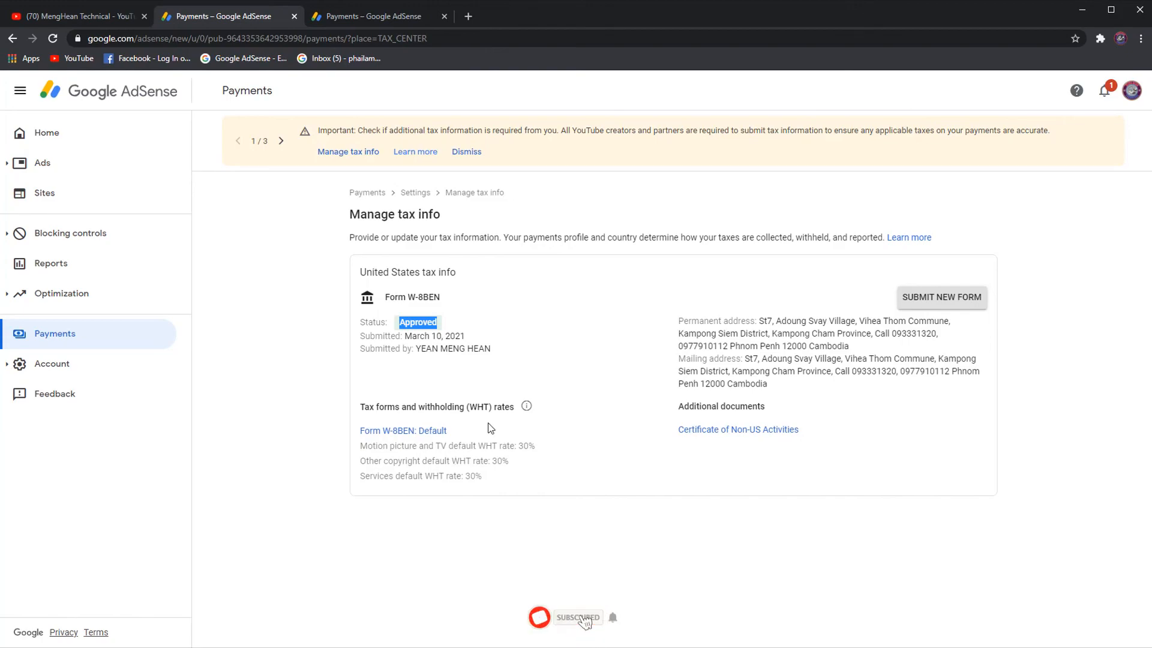
click(439, 323)
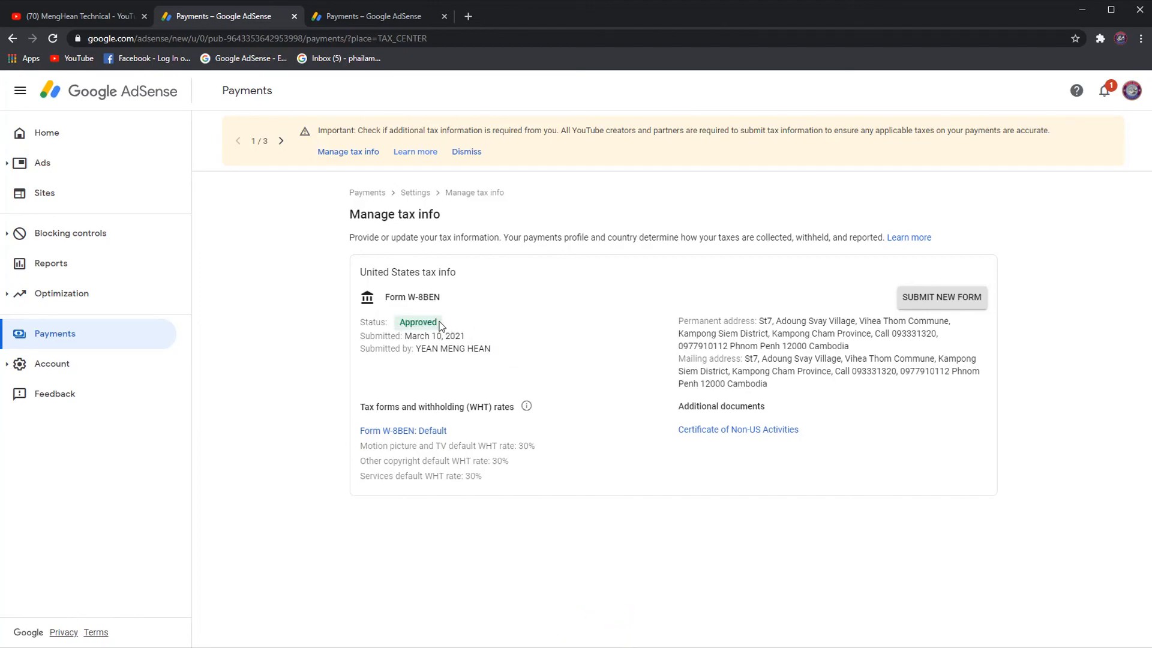